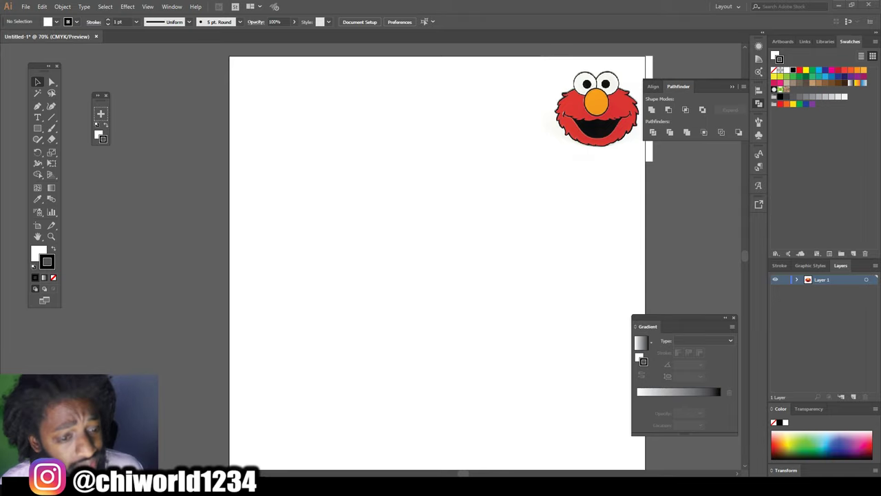
# Create a new Calligraphic brush at 3 pt with size varying by Pressure and apply it.
pyautogui.click(239, 21)
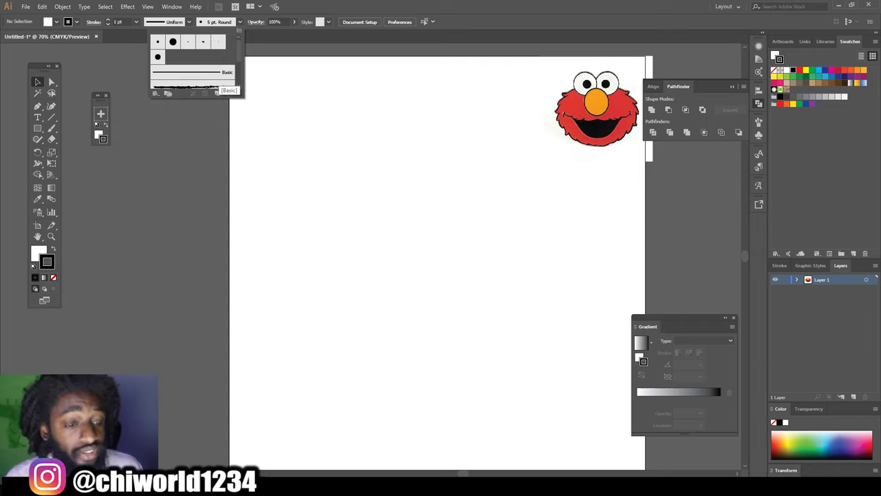
pyautogui.click(218, 93)
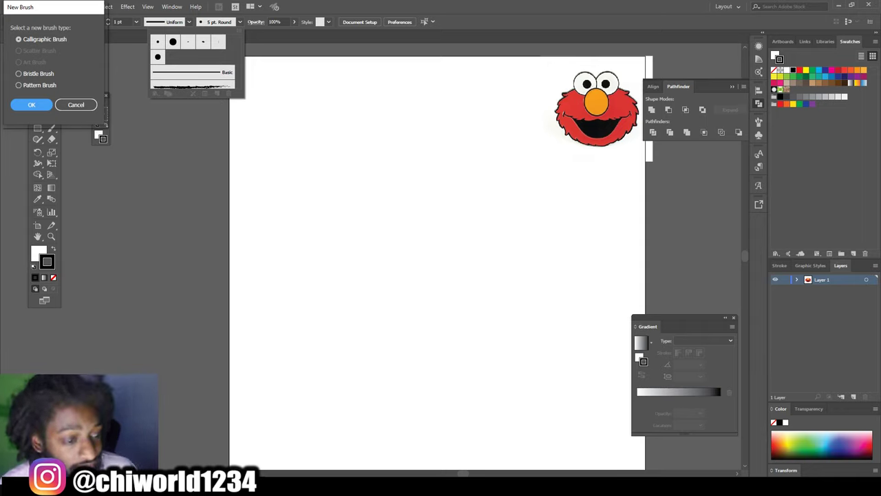
pyautogui.press('Return')
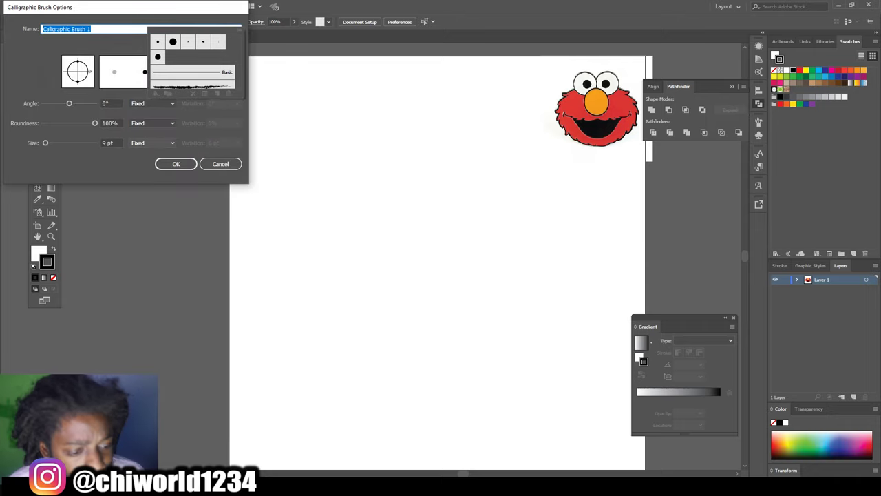
pyautogui.click(153, 143)
pyautogui.click(149, 173)
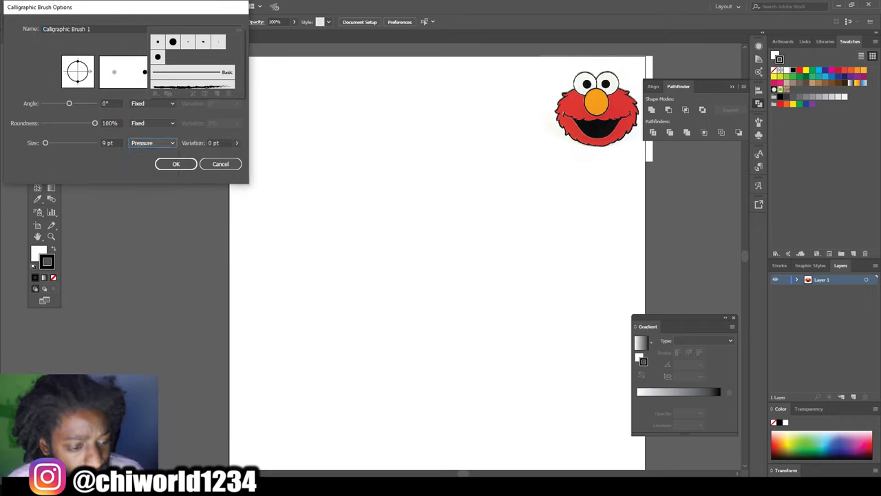
pyautogui.click(107, 143)
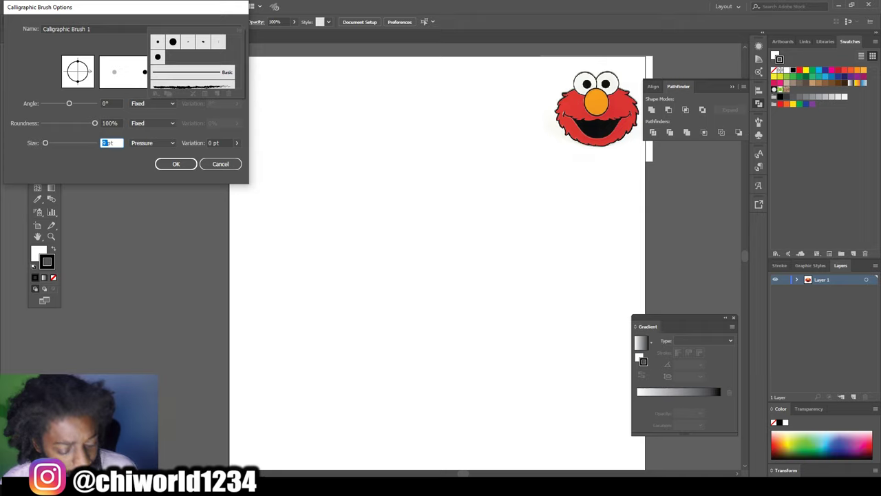
pyautogui.write('3')
pyautogui.press('Tab')
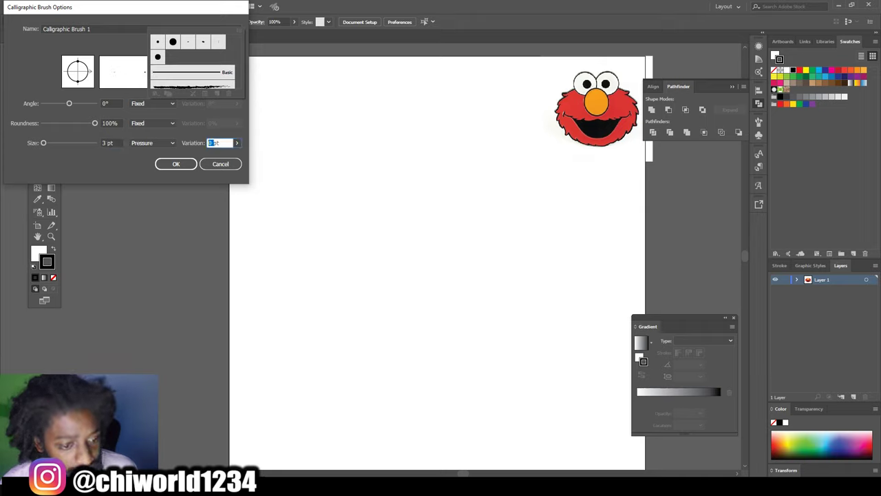
pyautogui.write('3')
pyautogui.click(176, 164)
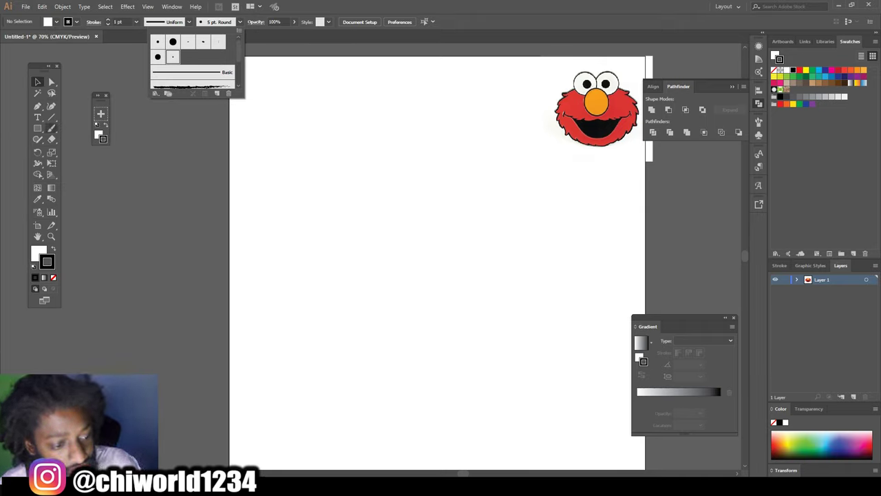
pyautogui.press('Escape')
# Try a test Paintbrush stroke beside the artboard, then undo it.
pyautogui.press('b')
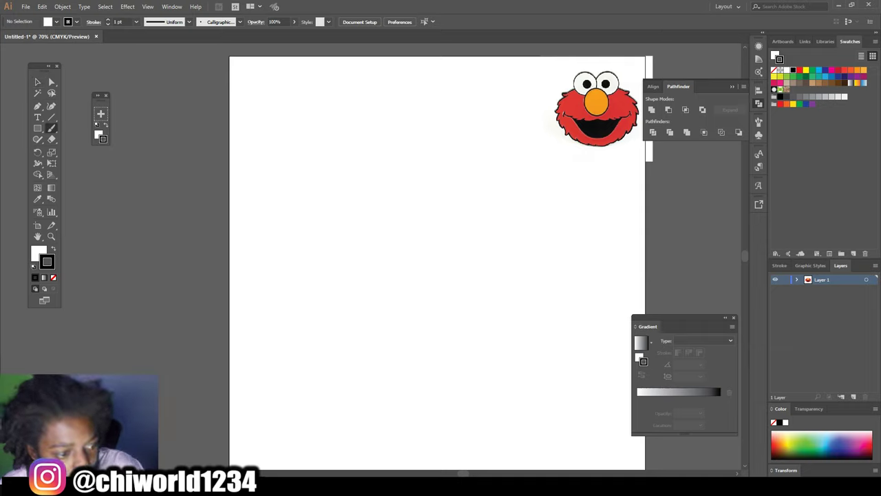
pyautogui.moveTo(147, 95); pyautogui.dragTo(173, 203)
pyautogui.hotkey('ctrl', 'z')
# Set the stroke colour to pink EA0080.
pyautogui.click(832, 70)
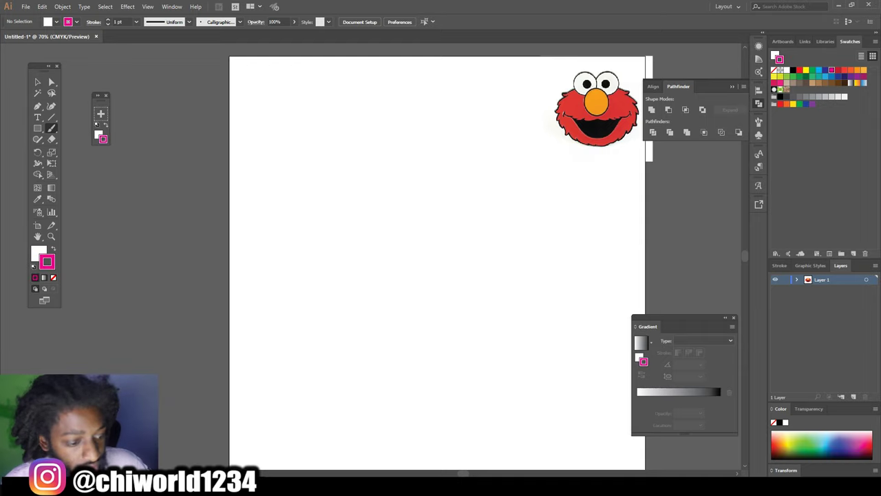
pyautogui.doubleClick(46, 262)
pyautogui.write('EA0080')
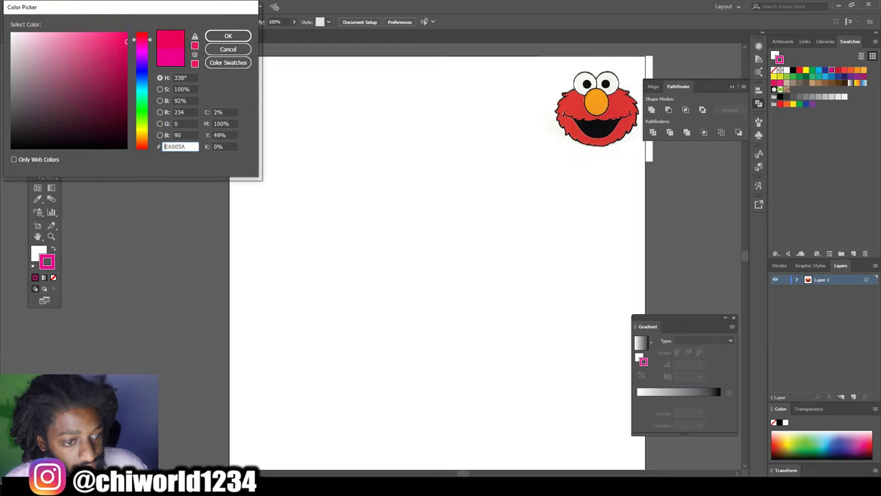
pyautogui.click(228, 35)
# Lower the stroke opacity to 24% and check it with a few test strokes.
pyautogui.click(295, 22)
pyautogui.moveTo(295, 33); pyautogui.dragTo(280, 33)
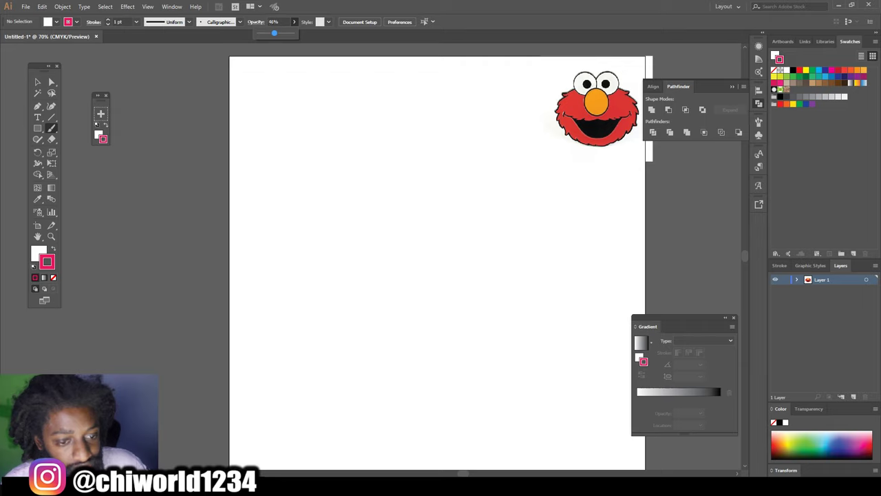
pyautogui.moveTo(411, 201); pyautogui.dragTo(446, 284)
pyautogui.moveTo(420, 312)
pyautogui.mouseDown()
pyautogui.moveTo(385, 227)
pyautogui.moveTo(421, 300)
pyautogui.mouseUp()
pyautogui.moveTo(355, 215); pyautogui.dragTo(420, 289)
pyautogui.moveTo(324, 256); pyautogui.dragTo(394, 228)
pyautogui.hotkey('ctrl', 'z')
pyautogui.hotkey('ctrl', 'z')
pyautogui.hotkey('ctrl', 'z')
pyautogui.hotkey('ctrl', 'z')
pyautogui.hotkey('ctrl', 'z')
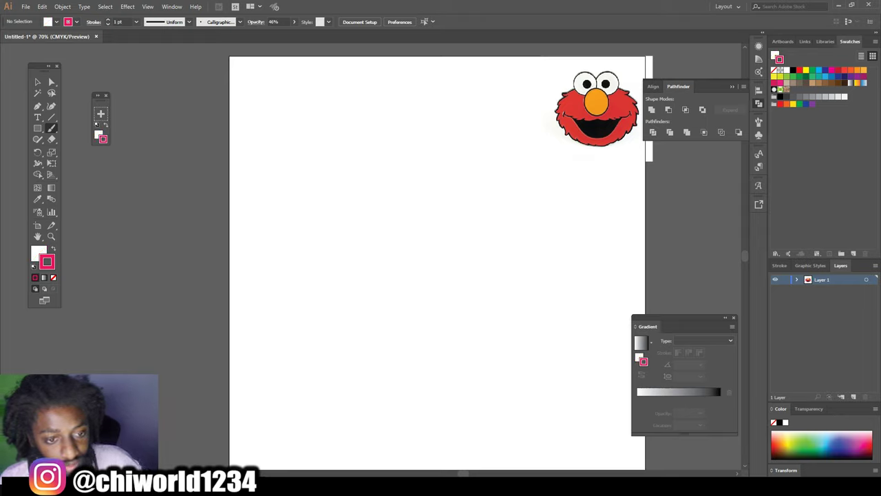
# Set the fill to None and begin sketching the bottom of the head oval.
pyautogui.click(294, 21)
pyautogui.press('Escape')
pyautogui.press('/')
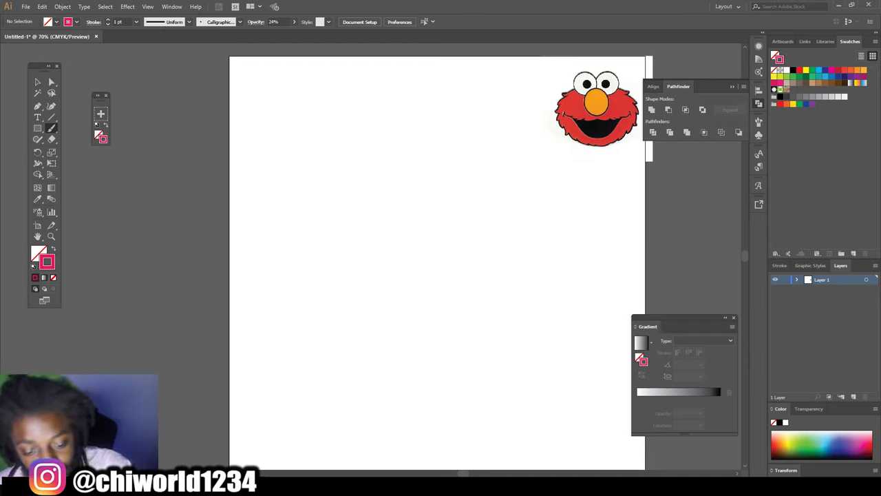
pyautogui.moveTo(400, 377); pyautogui.dragTo(475, 380)
# Sketch the wide head oval with loose overlapping strokes on all sides.
pyautogui.moveTo(526, 371)
pyautogui.mouseDown()
pyautogui.moveTo(565, 292)
pyautogui.moveTo(541, 255)
pyautogui.moveTo(487, 230)
pyautogui.moveTo(401, 220)
pyautogui.moveTo(349, 252)
pyautogui.moveTo(329, 277)
pyautogui.moveTo(314, 344)
pyautogui.mouseUp()
pyautogui.moveTo(322, 310); pyautogui.dragTo(372, 372)
pyautogui.moveTo(338, 341); pyautogui.dragTo(441, 396)
pyautogui.moveTo(562, 326); pyautogui.dragTo(437, 407)
pyautogui.moveTo(535, 353)
pyautogui.mouseDown()
pyautogui.moveTo(401, 413)
pyautogui.moveTo(323, 335)
pyautogui.mouseUp()
pyautogui.moveTo(377, 404); pyautogui.dragTo(317, 334)
pyautogui.moveTo(365, 389); pyautogui.dragTo(314, 327)
pyautogui.moveTo(436, 412); pyautogui.dragTo(318, 337)
pyautogui.moveTo(531, 376); pyautogui.dragTo(427, 412)
pyautogui.moveTo(569, 311); pyautogui.dragTo(486, 403)
pyautogui.moveTo(544, 253); pyautogui.dragTo(550, 358)
pyautogui.moveTo(389, 223); pyautogui.dragTo(565, 281)
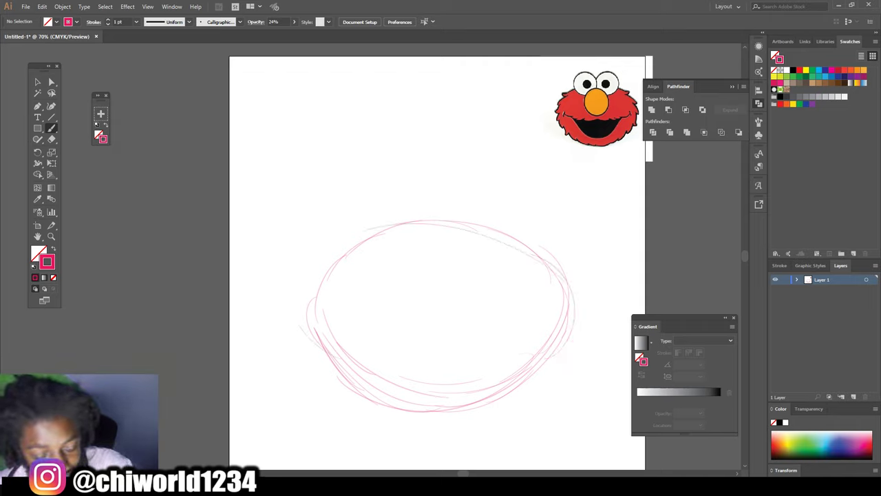
pyautogui.moveTo(383, 395); pyautogui.dragTo(310, 333)
pyautogui.moveTo(356, 387); pyautogui.dragTo(301, 321)
pyautogui.moveTo(333, 352)
pyautogui.mouseDown()
pyautogui.moveTo(306, 262)
pyautogui.moveTo(340, 256)
pyautogui.mouseUp()
# Sketch the nose circle in the middle of the face.
pyautogui.moveTo(416, 291)
pyautogui.mouseDown()
pyautogui.moveTo(454, 310)
pyautogui.moveTo(441, 231)
pyautogui.mouseUp()
pyautogui.moveTo(448, 326)
pyautogui.mouseDown()
pyautogui.moveTo(393, 289)
pyautogui.moveTo(448, 319)
pyautogui.moveTo(399, 241)
pyautogui.moveTo(424, 317)
pyautogui.moveTo(400, 282)
pyautogui.moveTo(449, 323)
pyautogui.moveTo(410, 238)
pyautogui.moveTo(396, 297)
pyautogui.mouseUp()
pyautogui.moveTo(420, 238)
pyautogui.mouseDown()
pyautogui.moveTo(402, 307)
pyautogui.moveTo(438, 310)
pyautogui.mouseUp()
pyautogui.moveTo(445, 309); pyautogui.dragTo(466, 293)
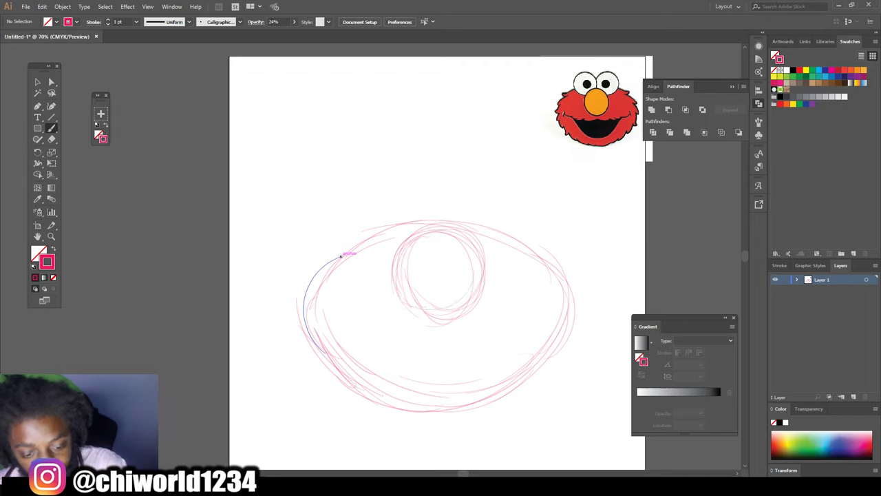
# Sketch the left and right eye circles above the nose.
pyautogui.moveTo(446, 227)
pyautogui.mouseDown()
pyautogui.moveTo(457, 183)
pyautogui.moveTo(436, 188)
pyautogui.moveTo(404, 169)
pyautogui.moveTo(367, 185)
pyautogui.moveTo(359, 241)
pyautogui.mouseUp()
pyautogui.moveTo(413, 255)
pyautogui.mouseDown()
pyautogui.moveTo(393, 260)
pyautogui.moveTo(357, 215)
pyautogui.mouseUp()
pyautogui.moveTo(376, 245); pyautogui.dragTo(365, 194)
pyautogui.moveTo(501, 238); pyautogui.dragTo(520, 187)
pyautogui.moveTo(513, 217)
pyautogui.mouseDown()
pyautogui.moveTo(480, 180)
pyautogui.moveTo(453, 178)
pyautogui.moveTo(484, 177)
pyautogui.moveTo(519, 219)
pyautogui.moveTo(489, 248)
pyautogui.mouseUp()
pyautogui.moveTo(498, 172); pyautogui.dragTo(514, 250)
pyautogui.moveTo(455, 189); pyautogui.dragTo(474, 172)
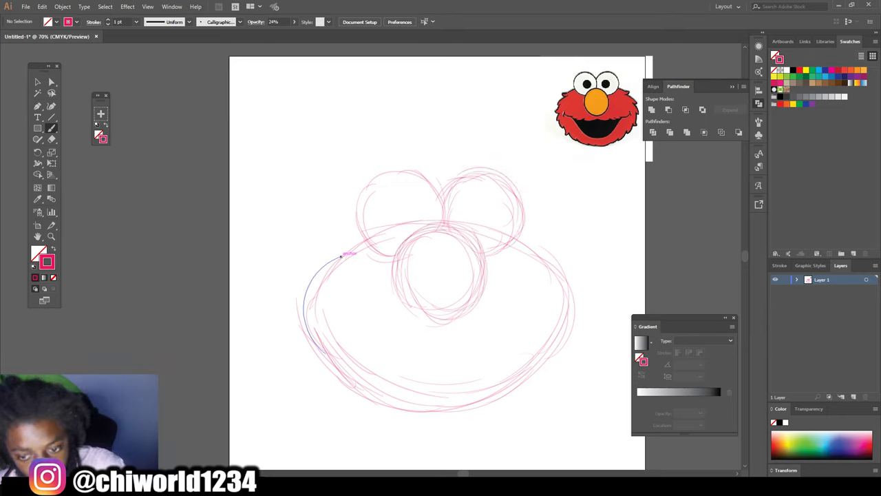
# Widen and redraw the head's right, bottom and left edges, then start the mouth line.
pyautogui.moveTo(520, 235); pyautogui.dragTo(585, 288)
pyautogui.moveTo(543, 254); pyautogui.dragTo(594, 328)
pyautogui.moveTo(584, 278); pyautogui.dragTo(592, 365)
pyautogui.moveTo(591, 303)
pyautogui.mouseDown()
pyautogui.moveTo(565, 389)
pyautogui.moveTo(478, 441)
pyautogui.mouseUp()
pyautogui.moveTo(372, 241)
pyautogui.mouseDown()
pyautogui.moveTo(325, 261)
pyautogui.moveTo(364, 416)
pyautogui.mouseUp()
pyautogui.moveTo(533, 412)
pyautogui.mouseDown()
pyautogui.moveTo(331, 442)
pyautogui.moveTo(283, 347)
pyautogui.mouseUp()
pyautogui.moveTo(301, 387); pyautogui.dragTo(312, 402)
pyautogui.moveTo(299, 281); pyautogui.dragTo(288, 385)
pyautogui.moveTo(295, 333); pyautogui.dragTo(290, 366)
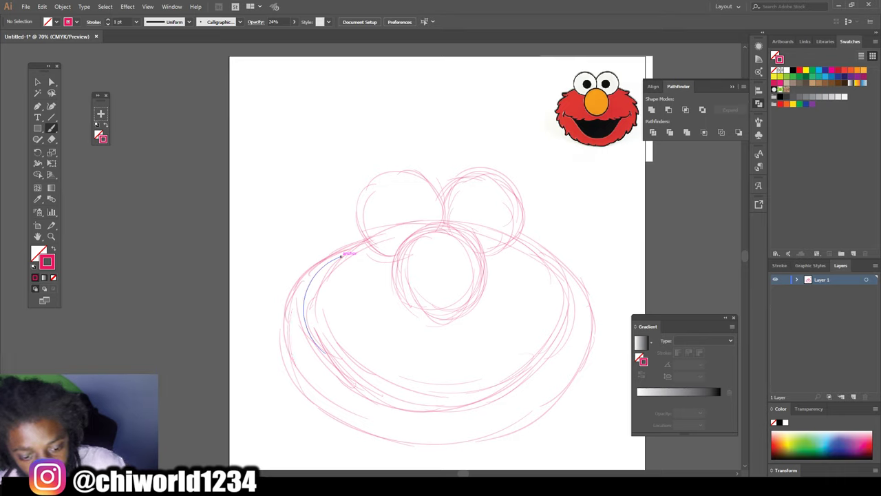
pyautogui.moveTo(514, 332)
pyautogui.mouseDown()
pyautogui.moveTo(462, 347)
pyautogui.moveTo(403, 349)
pyautogui.mouseUp()
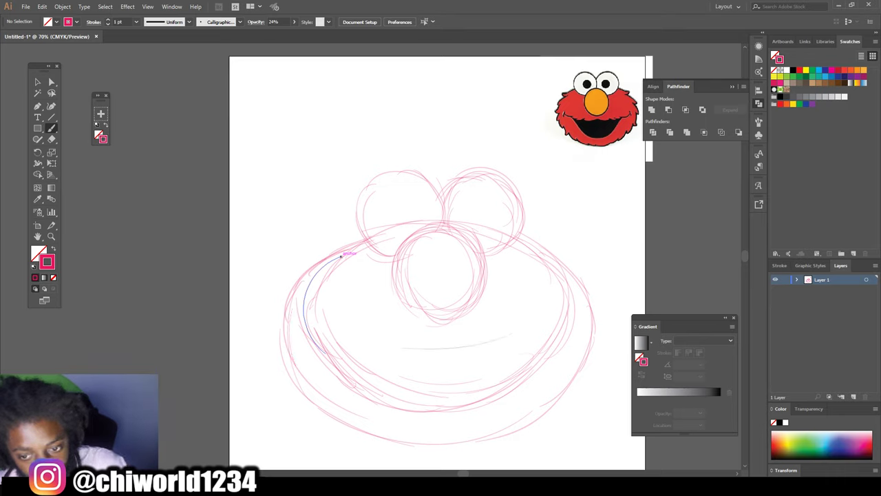
pyautogui.moveTo(471, 343)
pyautogui.mouseDown()
pyautogui.moveTo(387, 339)
pyautogui.moveTo(389, 349)
pyautogui.moveTo(424, 349)
pyautogui.mouseUp()
# Extend the upper mouth line and shape both mouth corners.
pyautogui.moveTo(494, 335)
pyautogui.mouseDown()
pyautogui.moveTo(397, 337)
pyautogui.moveTo(509, 340)
pyautogui.moveTo(543, 332)
pyautogui.mouseUp()
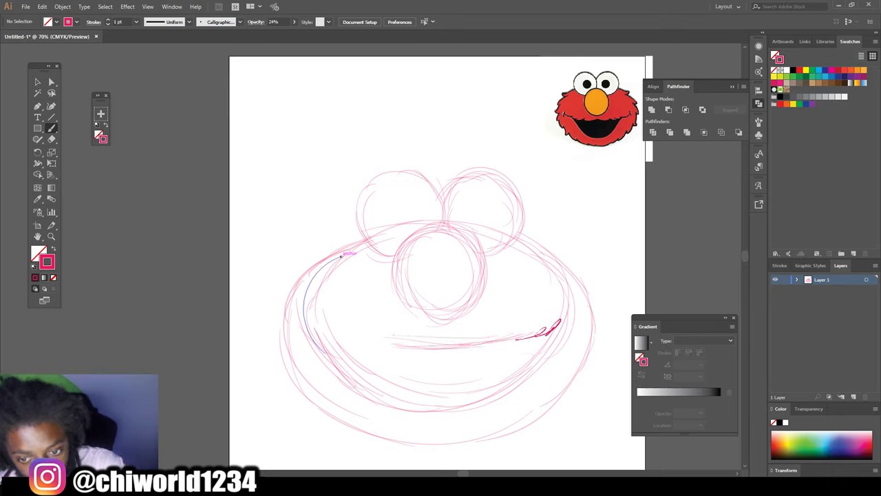
pyautogui.moveTo(566, 314)
pyautogui.mouseDown()
pyautogui.moveTo(551, 334)
pyautogui.moveTo(329, 340)
pyautogui.mouseUp()
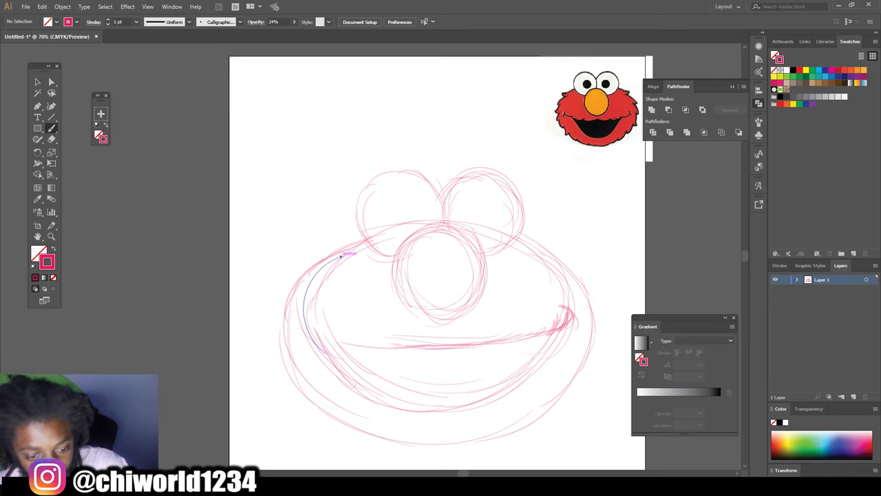
pyautogui.moveTo(445, 347); pyautogui.dragTo(315, 337)
pyautogui.moveTo(386, 344); pyautogui.dragTo(313, 329)
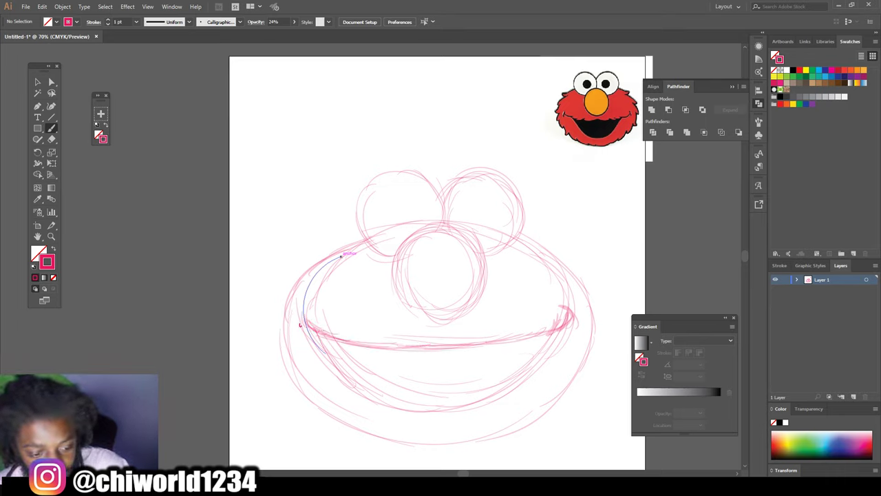
pyautogui.moveTo(312, 304); pyautogui.dragTo(315, 303)
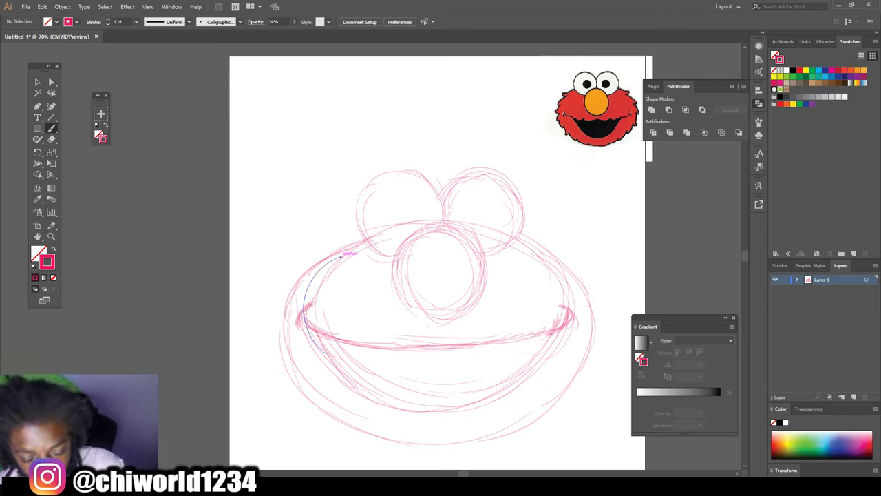
# Sketch the curved lower mouth from the left corner around to the right cheek.
pyautogui.moveTo(518, 357)
pyautogui.mouseDown()
pyautogui.moveTo(472, 402)
pyautogui.moveTo(414, 418)
pyautogui.mouseUp()
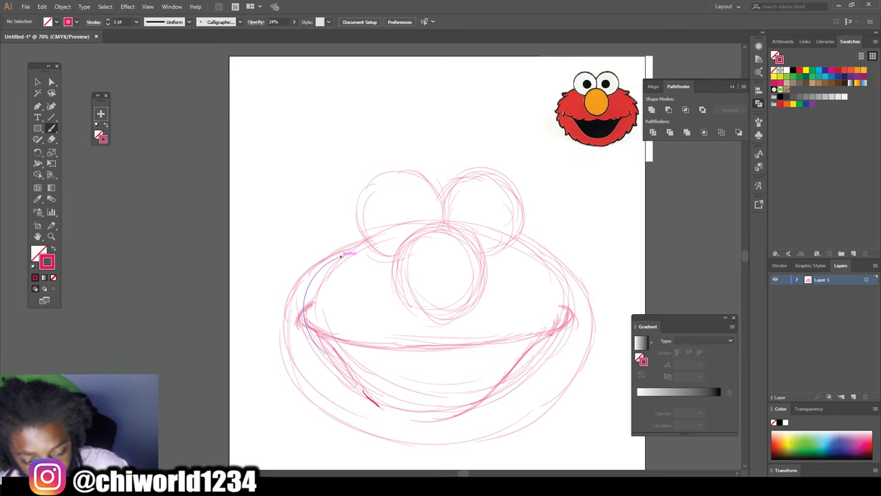
pyautogui.moveTo(408, 428)
pyautogui.mouseDown()
pyautogui.moveTo(441, 427)
pyautogui.moveTo(506, 392)
pyautogui.mouseUp()
pyautogui.moveTo(425, 434); pyautogui.dragTo(488, 418)
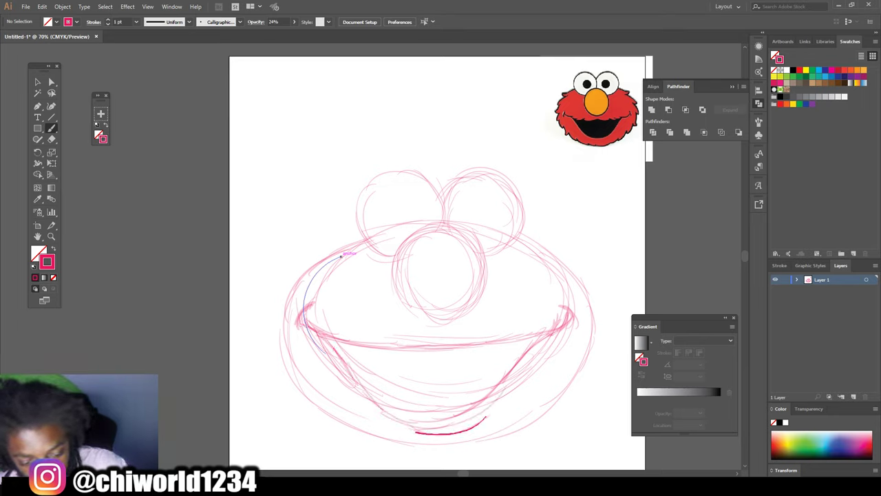
pyautogui.moveTo(380, 408); pyautogui.dragTo(504, 397)
pyautogui.moveTo(451, 429); pyautogui.dragTo(550, 344)
pyautogui.moveTo(485, 410); pyautogui.dragTo(555, 340)
pyautogui.moveTo(510, 384); pyautogui.dragTo(563, 329)
pyautogui.moveTo(375, 422); pyautogui.dragTo(469, 430)
pyautogui.moveTo(367, 403); pyautogui.dragTo(412, 427)
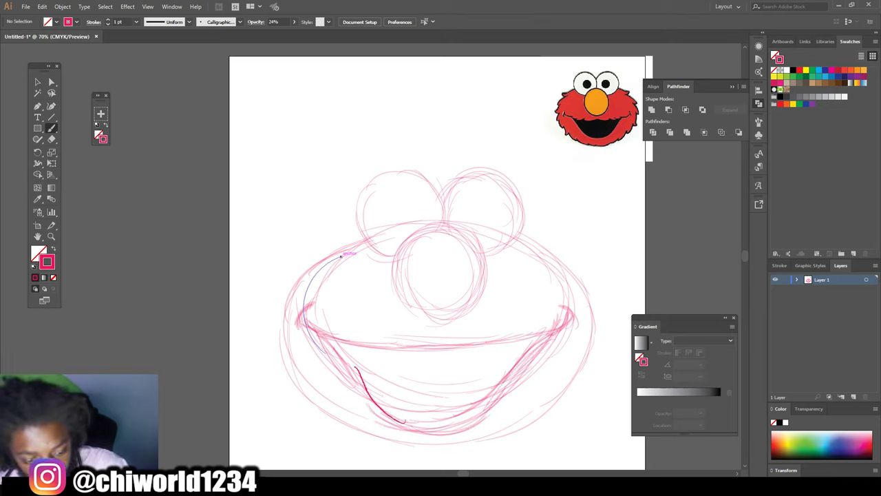
pyautogui.moveTo(353, 372); pyautogui.dragTo(513, 382)
pyautogui.moveTo(405, 431); pyautogui.dragTo(513, 379)
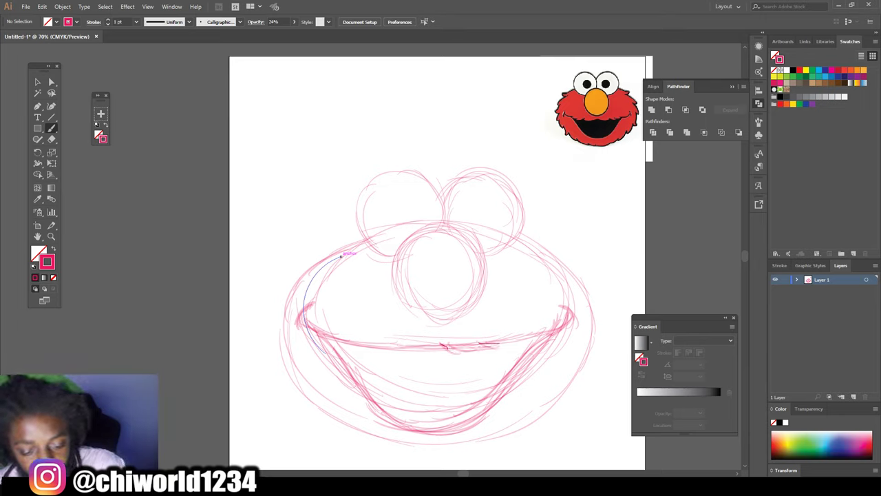
# Add a fur fringe along the mouth's upper edge and a pupil in the right eye.
pyautogui.moveTo(409, 353); pyautogui.dragTo(383, 351)
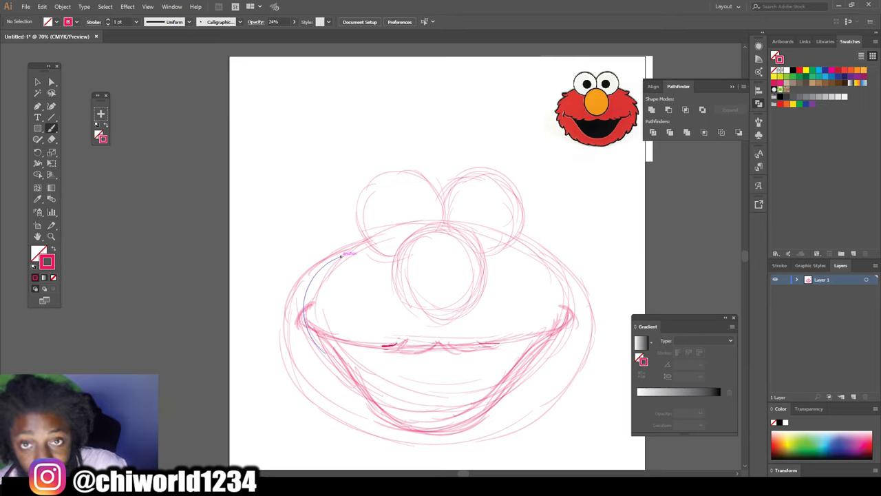
pyautogui.moveTo(401, 343); pyautogui.dragTo(355, 346)
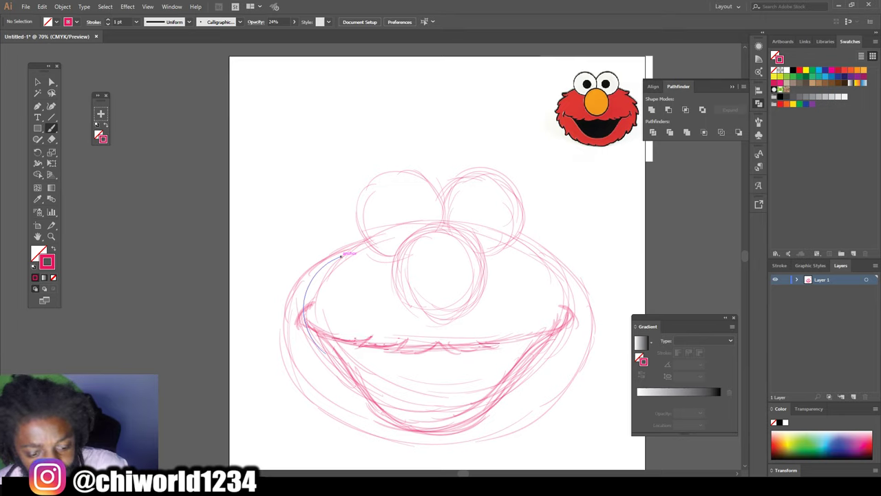
pyautogui.moveTo(335, 338); pyautogui.dragTo(335, 339)
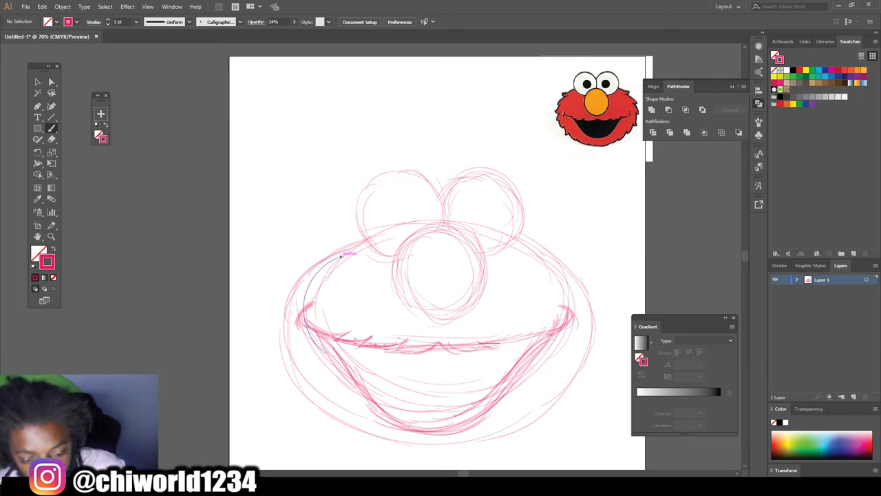
pyautogui.moveTo(479, 353)
pyautogui.mouseDown()
pyautogui.moveTo(449, 348)
pyautogui.moveTo(482, 352)
pyautogui.moveTo(483, 344)
pyautogui.moveTo(497, 345)
pyautogui.mouseUp()
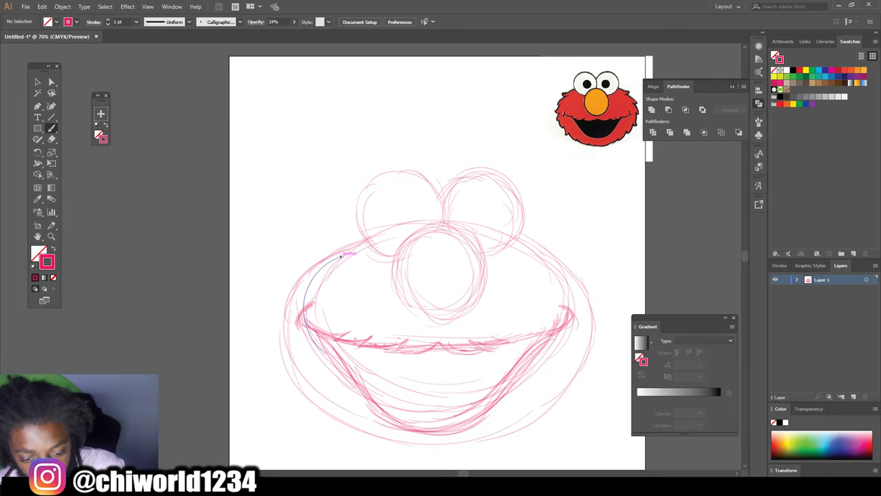
pyautogui.moveTo(497, 336); pyautogui.dragTo(553, 329)
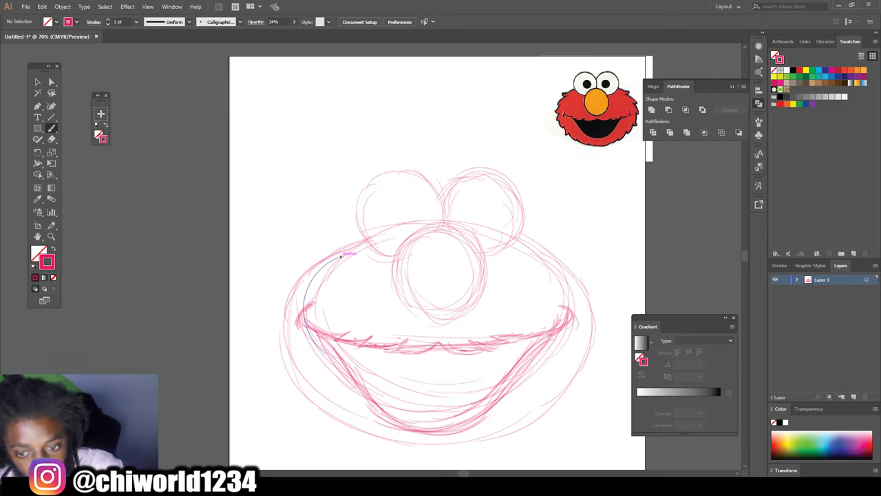
pyautogui.moveTo(483, 203); pyautogui.dragTo(477, 202)
# Sketch the left eye's pupil and fur tufts on the upper cheeks.
pyautogui.moveTo(399, 204); pyautogui.dragTo(391, 219)
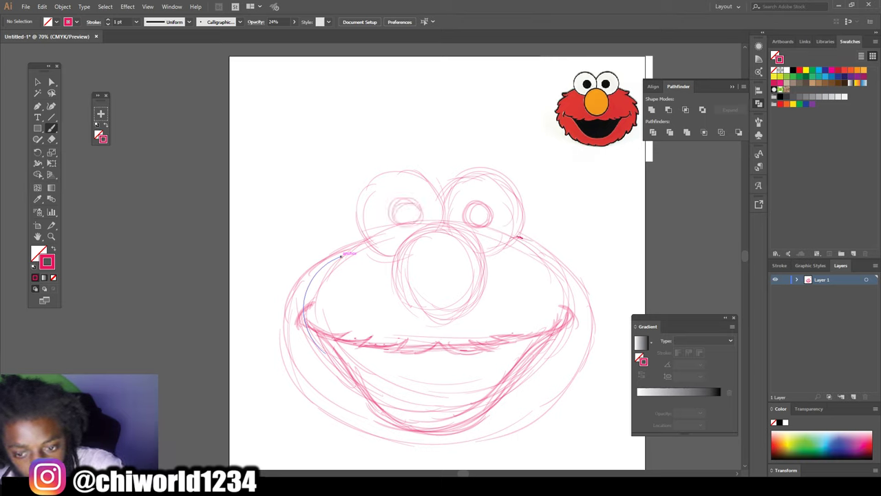
pyautogui.moveTo(551, 254)
pyautogui.mouseDown()
pyautogui.moveTo(580, 254)
pyautogui.moveTo(546, 263)
pyautogui.mouseUp()
pyautogui.moveTo(346, 240)
pyautogui.mouseDown()
pyautogui.moveTo(360, 244)
pyautogui.moveTo(325, 247)
pyautogui.moveTo(345, 258)
pyautogui.moveTo(335, 241)
pyautogui.moveTo(324, 246)
pyautogui.mouseUp()
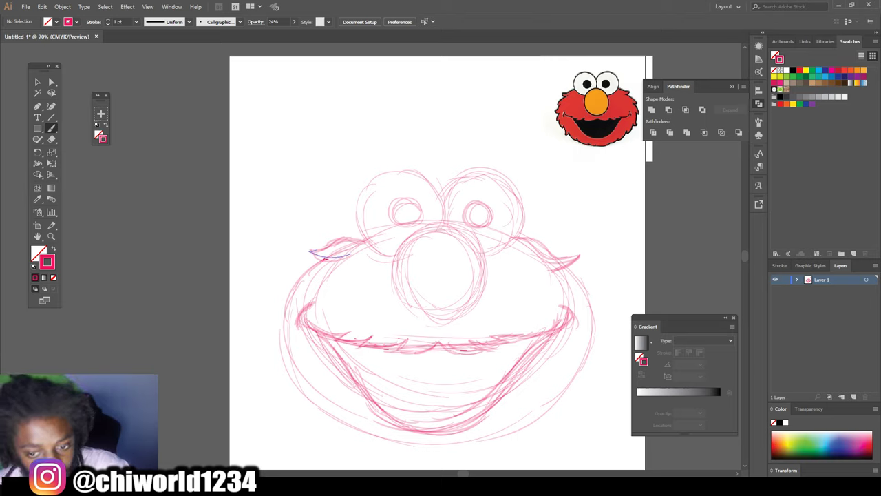
pyautogui.moveTo(317, 265)
pyautogui.mouseDown()
pyautogui.moveTo(287, 288)
pyautogui.moveTo(310, 286)
pyautogui.moveTo(264, 321)
pyautogui.moveTo(271, 352)
pyautogui.moveTo(312, 415)
pyautogui.moveTo(389, 447)
pyautogui.mouseUp()
# Draw jagged fur along the right cheek and retrace the nose oval more boldly.
pyautogui.moveTo(562, 268)
pyautogui.mouseDown()
pyautogui.moveTo(602, 310)
pyautogui.moveTo(594, 355)
pyautogui.moveTo(569, 394)
pyautogui.moveTo(515, 432)
pyautogui.moveTo(451, 446)
pyautogui.mouseUp()
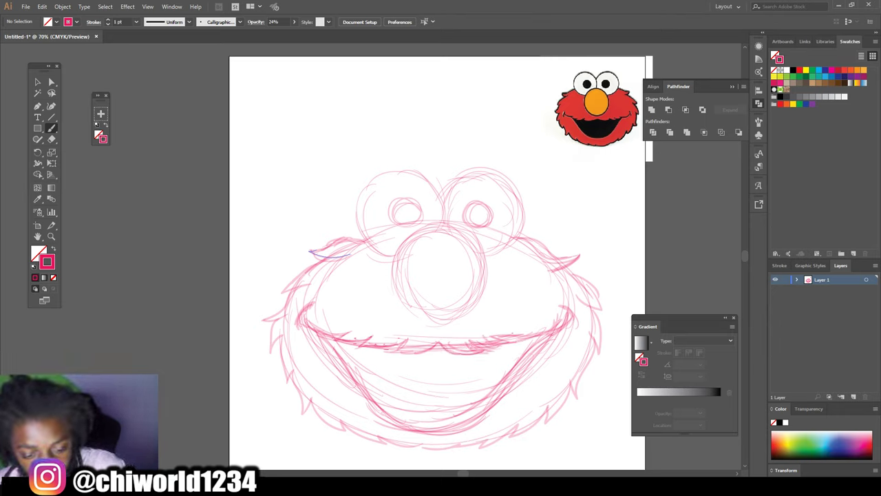
pyautogui.moveTo(400, 265); pyautogui.dragTo(398, 297)
pyautogui.moveTo(441, 230); pyautogui.dragTo(398, 303)
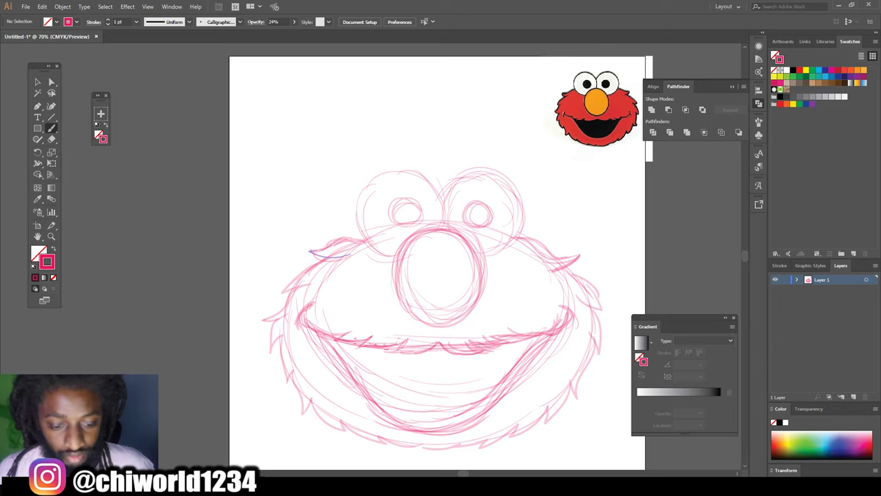
# Select both eye sketches and stretch them wider.
pyautogui.press('v')
pyautogui.moveTo(322, 140); pyautogui.dragTo(537, 259)
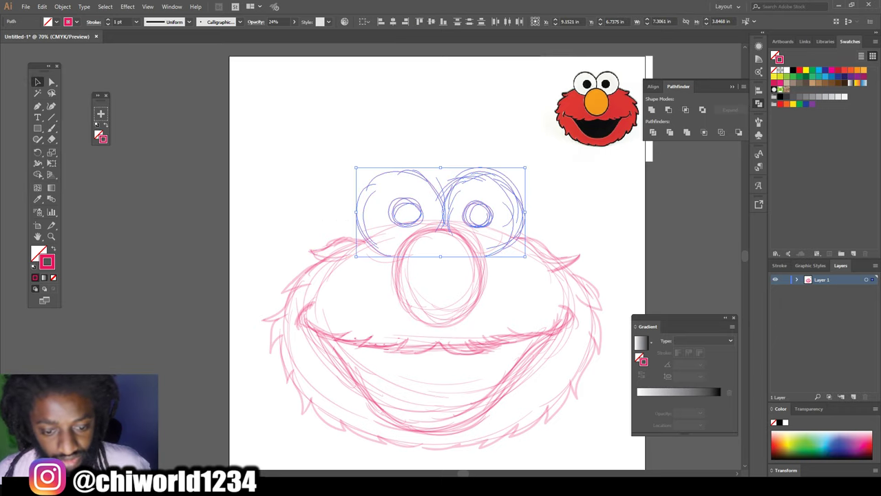
pyautogui.moveTo(526, 206); pyautogui.dragTo(535, 205)
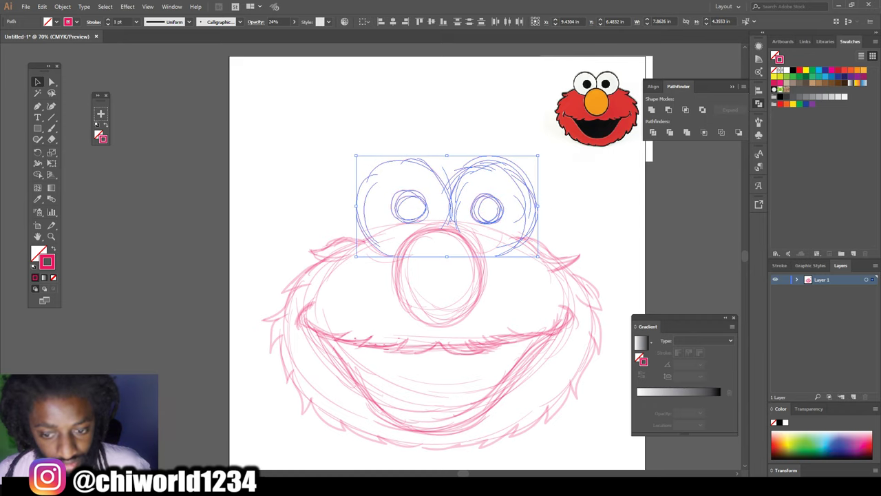
pyautogui.moveTo(356, 206); pyautogui.dragTo(343, 206)
pyautogui.moveTo(534, 206); pyautogui.dragTo(542, 206)
pyautogui.hotkey('ctrl', 'shift', 'a')
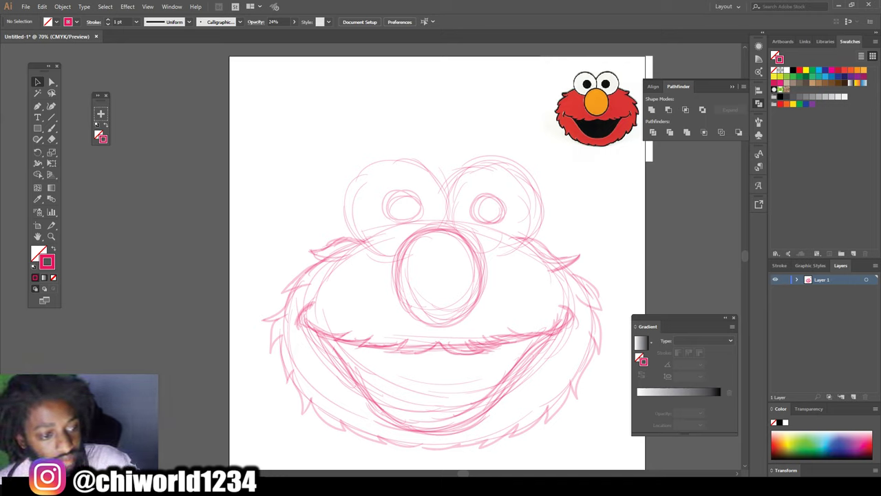
# Fade the whole sketch to 7% opacity, add a new layer, and reset default colours.
pyautogui.moveTo(238, 163); pyautogui.dragTo(624, 463)
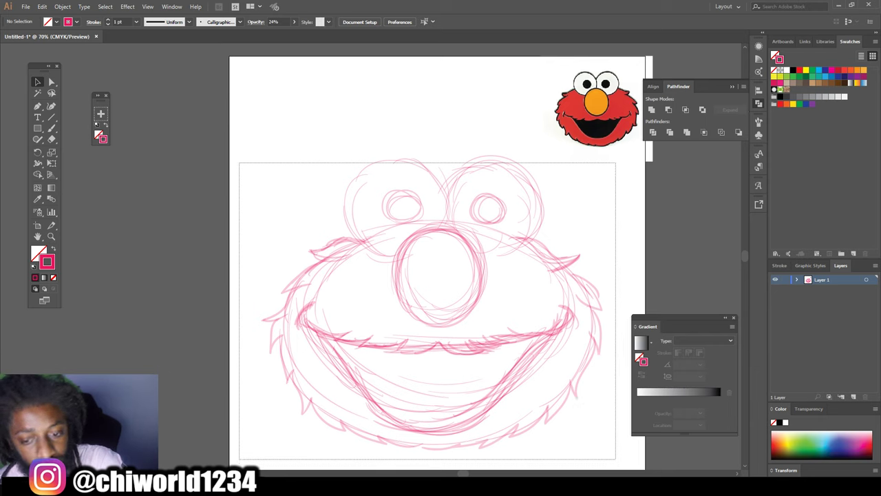
pyautogui.moveTo(624, 463); pyautogui.dragTo(617, 460)
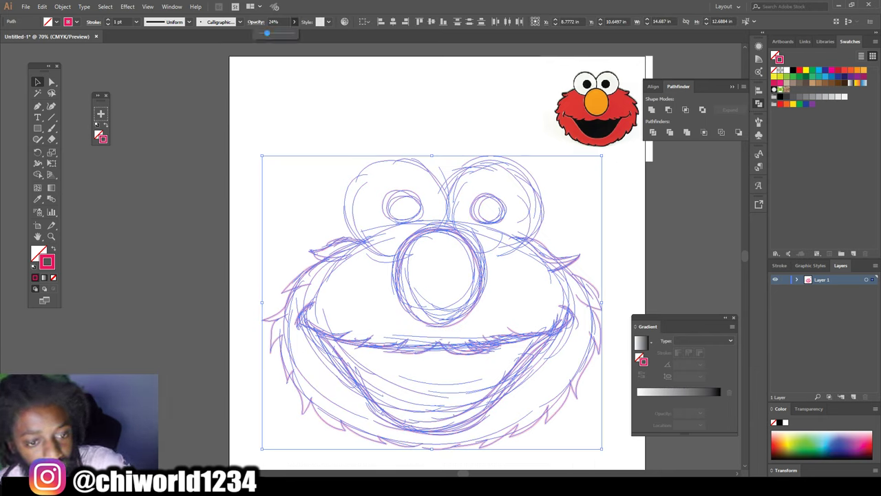
pyautogui.moveTo(261, 33); pyautogui.dragTo(261, 32)
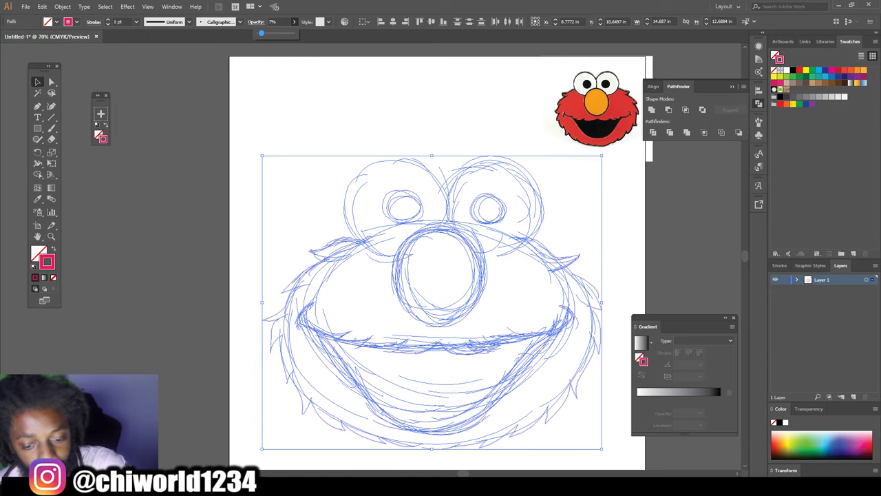
pyautogui.hotkey('ctrl', 'shift', 'a')
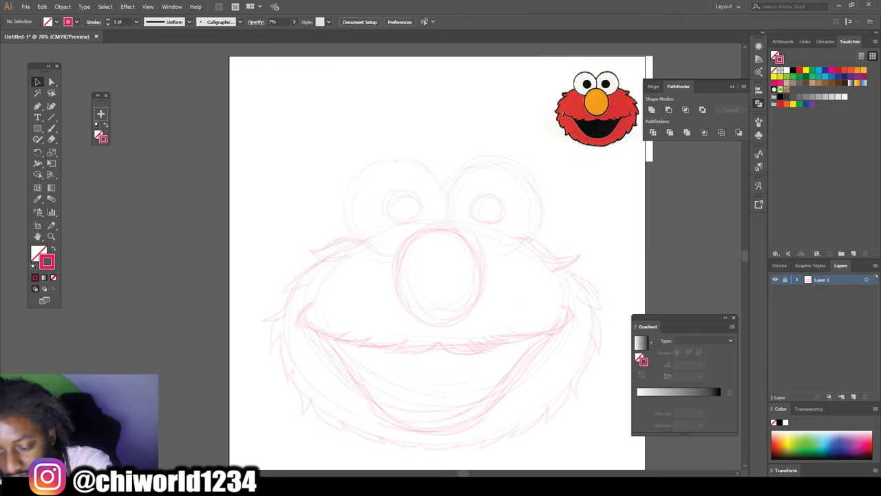
pyautogui.hotkey('ctrl', 'l')
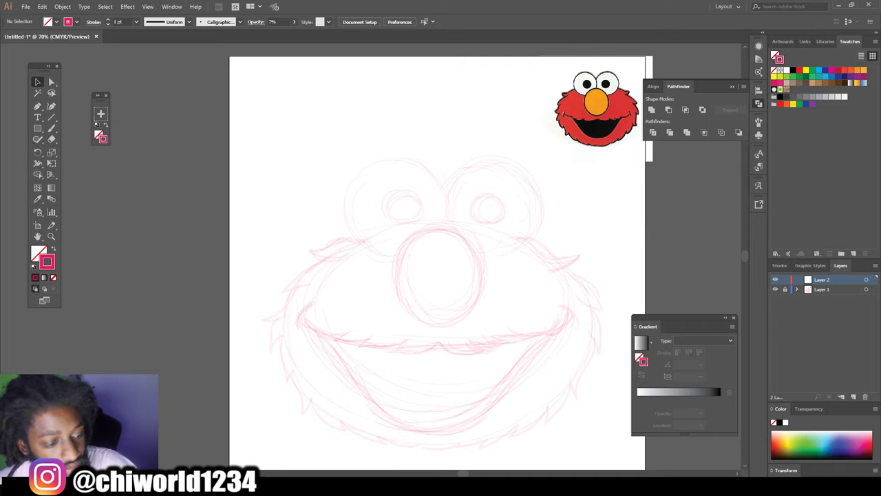
pyautogui.press('d')
pyautogui.press('b')
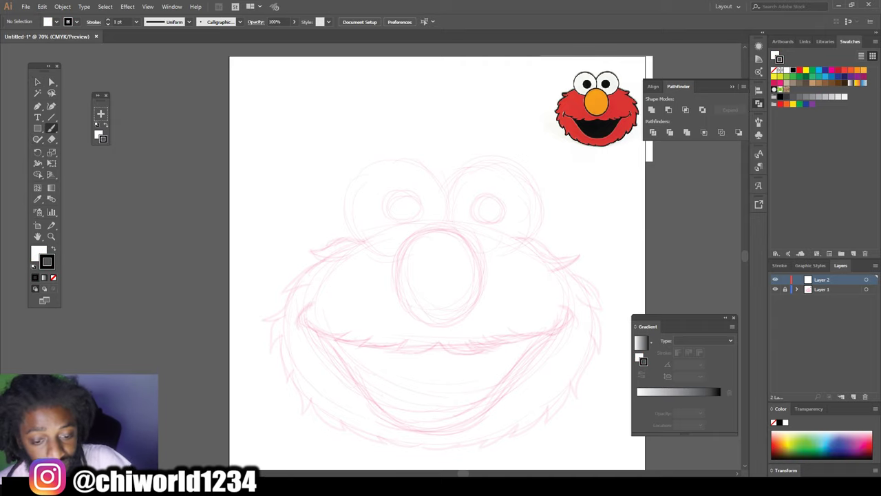
pyautogui.hotkey('ctrl', '1')
pyautogui.scroll(-2, 455, 255)
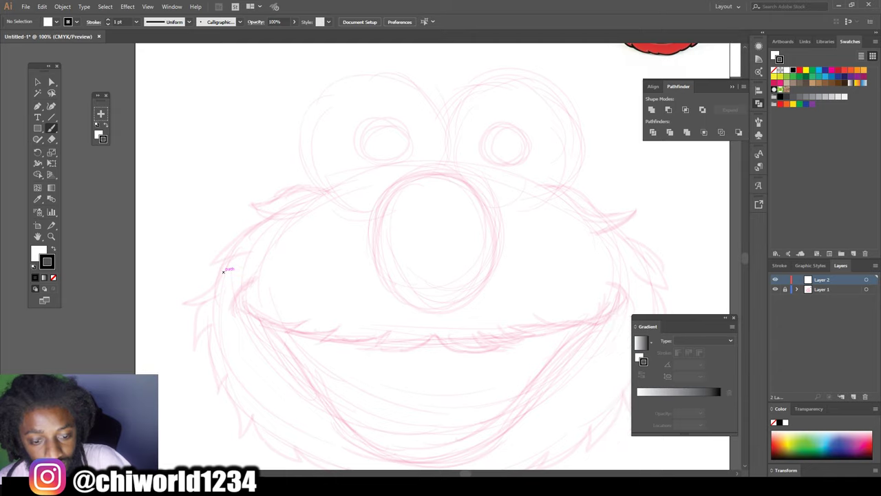
# Zoom to 100% on the mouth area and set the fill to None.
pyautogui.hotkey('ctrl', '-')
pyautogui.hotkey('ctrl', '1')
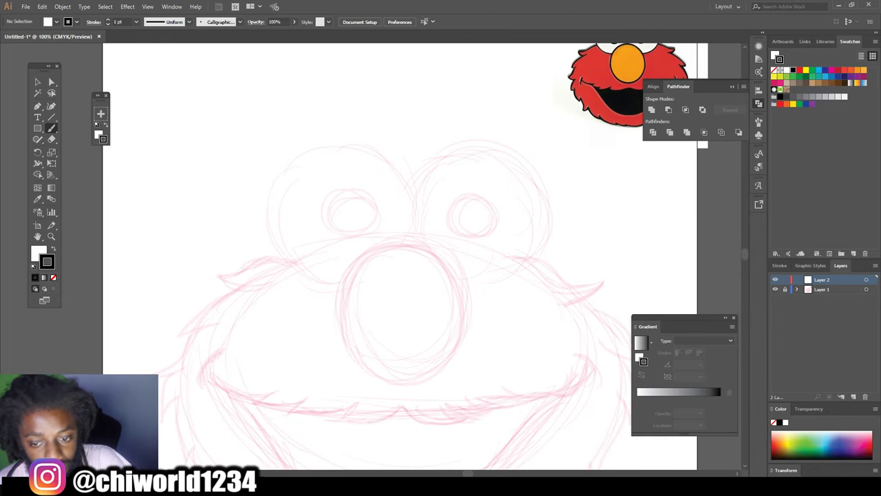
pyautogui.hscroll(2, 395, 260)
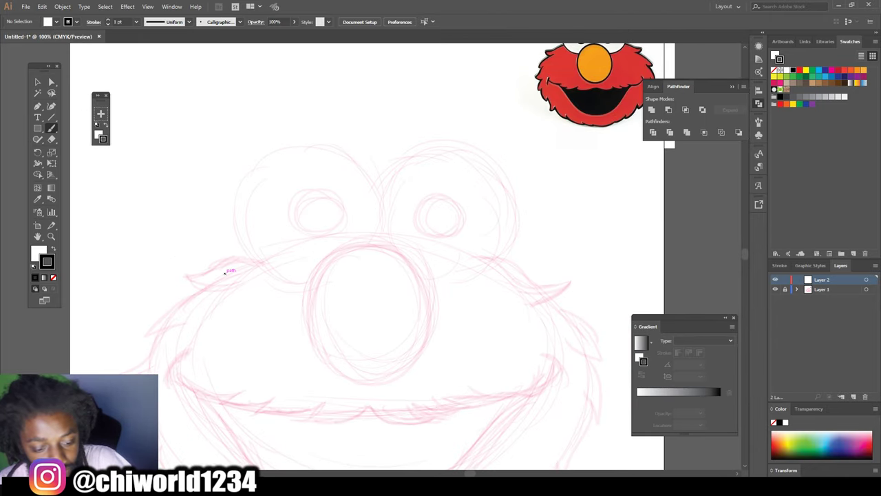
pyautogui.scroll(-1, 224, 272)
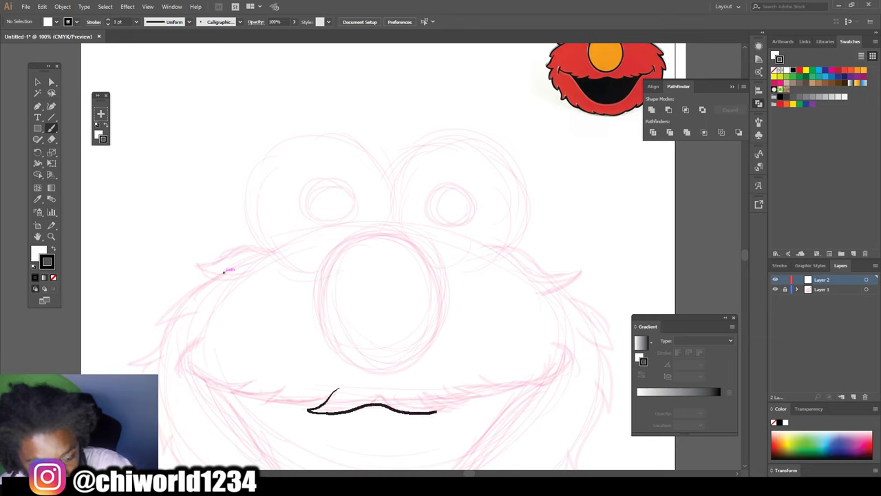
pyautogui.press('/')
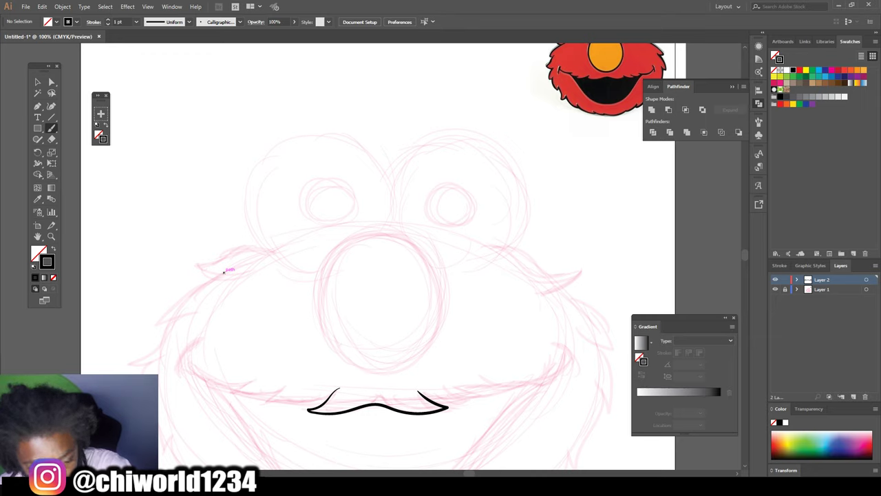
# Ink black fur tufts along the upper mouth line, from the right cheek to the left end.
pyautogui.moveTo(458, 396); pyautogui.dragTo(454, 391)
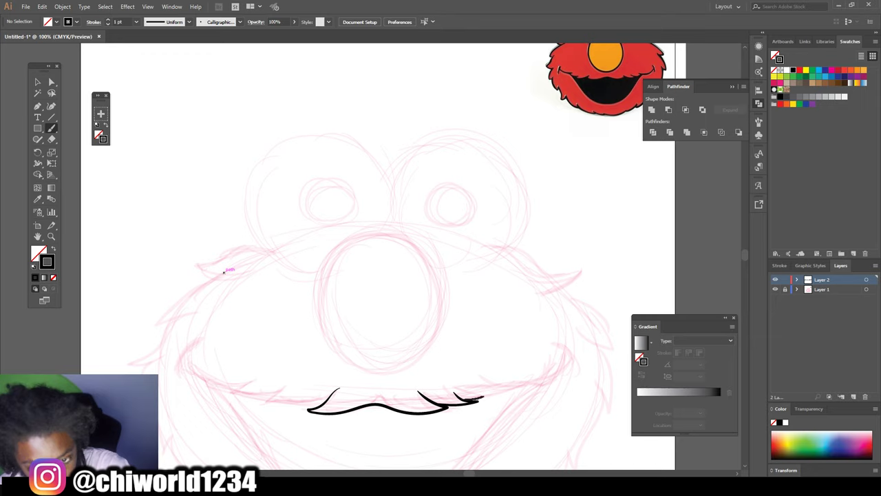
pyautogui.moveTo(499, 394); pyautogui.dragTo(482, 384)
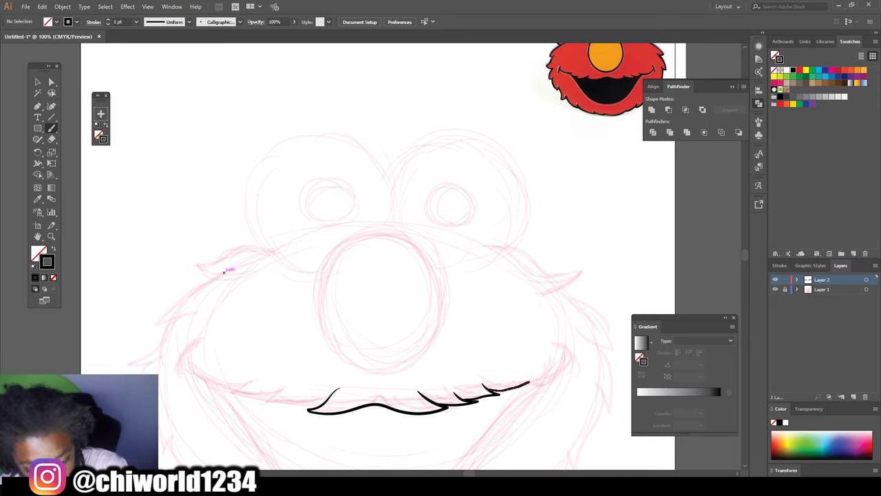
pyautogui.moveTo(550, 363); pyautogui.dragTo(555, 357)
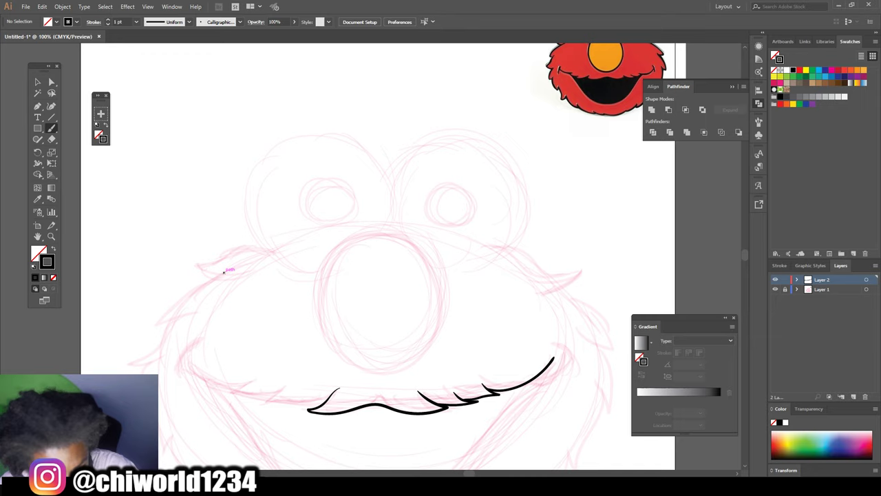
pyautogui.moveTo(315, 407); pyautogui.dragTo(293, 399)
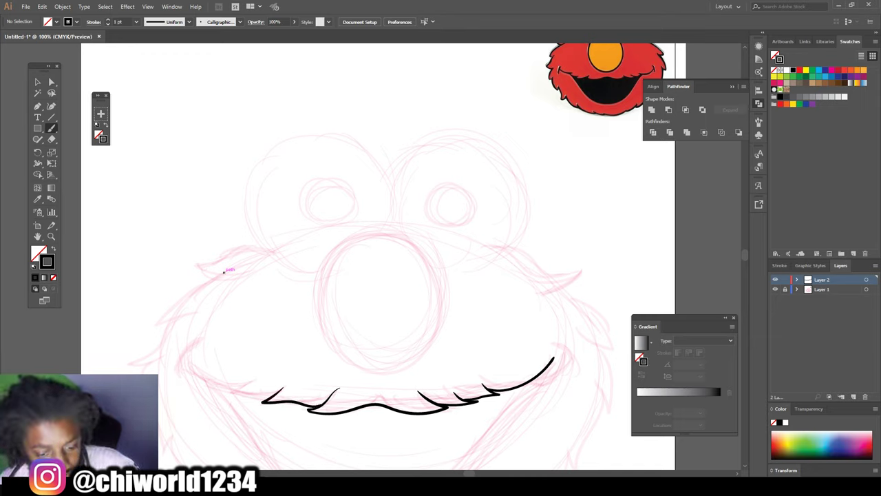
pyautogui.moveTo(308, 407); pyautogui.dragTo(262, 402)
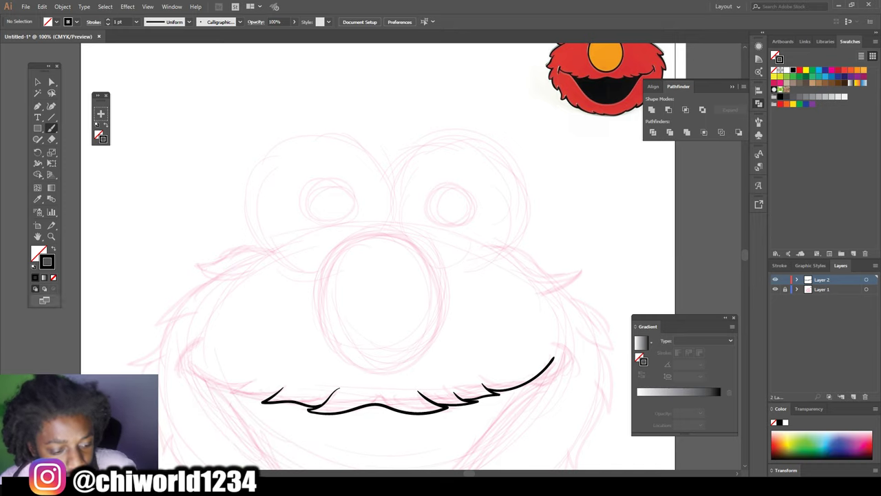
pyautogui.click(38, 82)
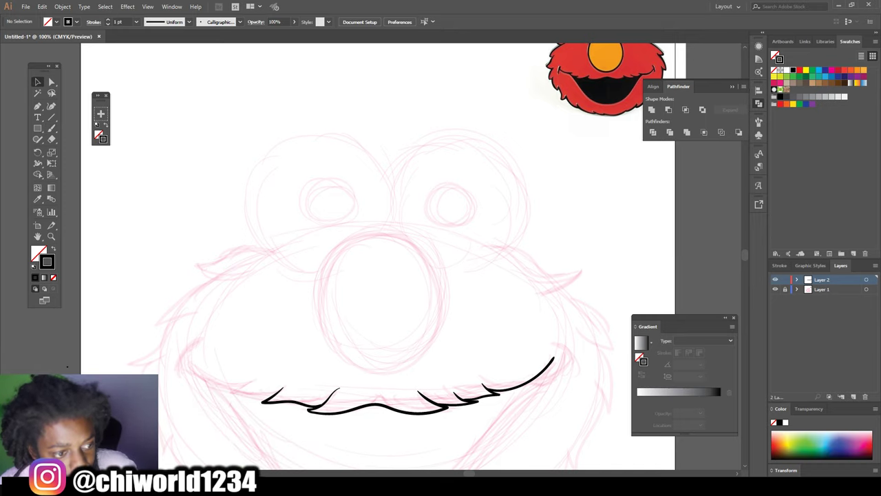
# Select the inked mouth stroke and raise its weight from 1 pt to 2 pt.
pyautogui.scroll(-1, 275, 345)
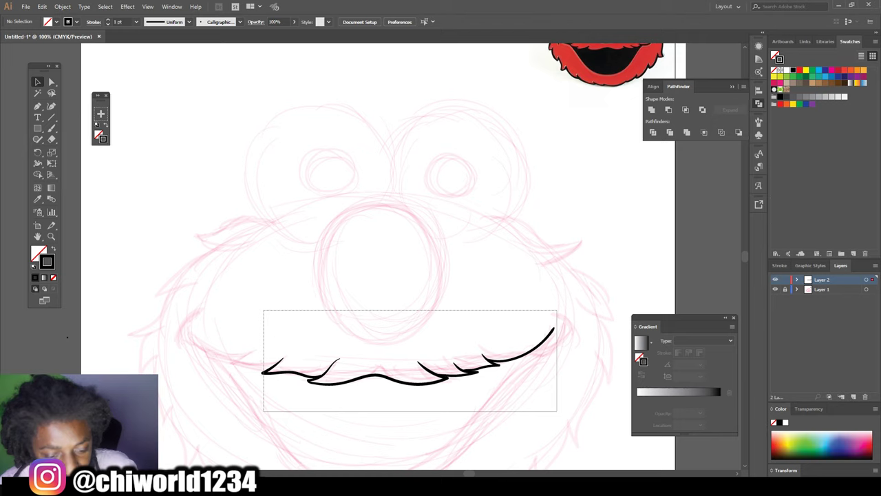
pyautogui.moveTo(264, 309); pyautogui.dragTo(555, 413)
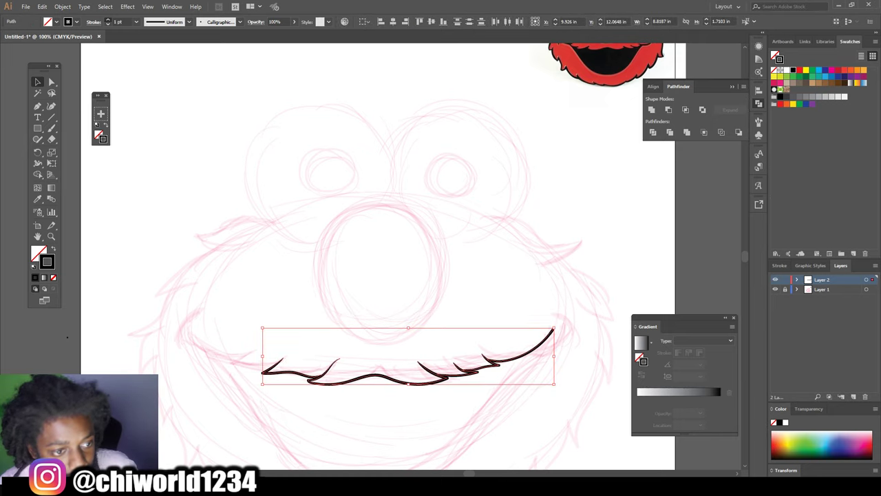
pyautogui.click(108, 19)
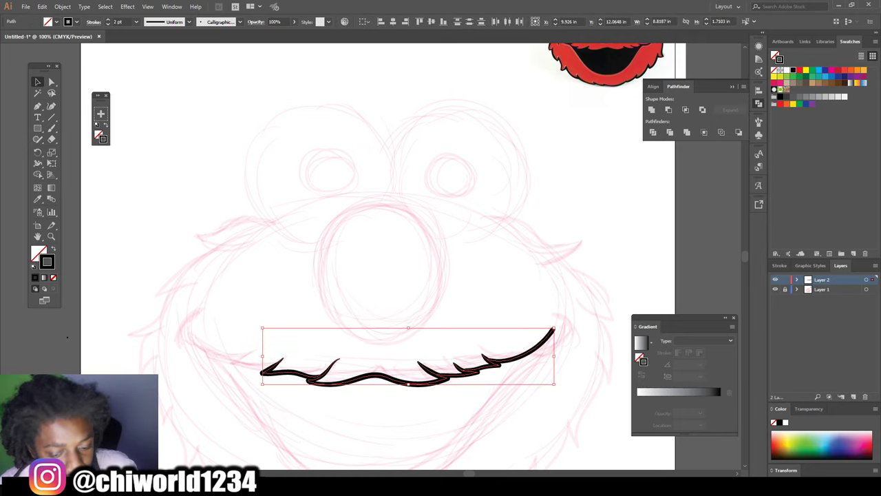
pyautogui.hotkey('ctrl', 'shift', 'a')
pyautogui.scroll(1, 398, 255)
pyautogui.scroll(1, 397, 255)
pyautogui.scroll(-1, 398, 256)
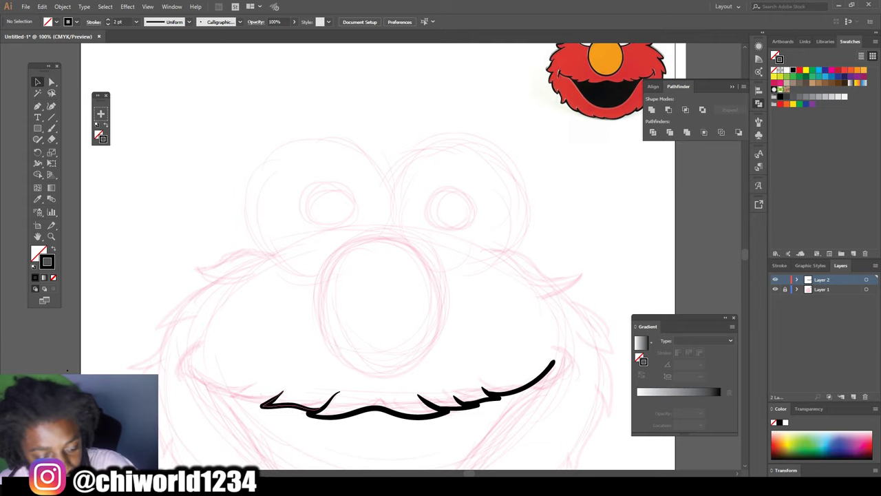
pyautogui.press('b')
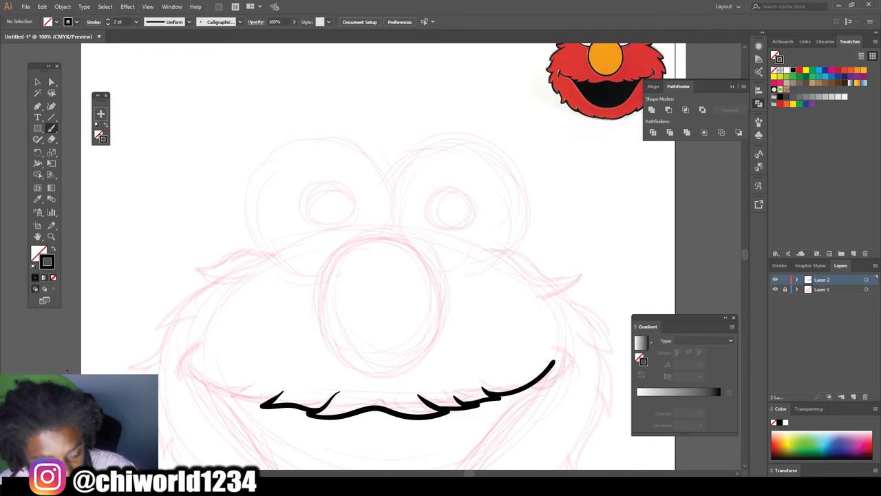
# Lengthen the mouth's left tip and curl the left corner upward.
pyautogui.moveTo(238, 398)
pyautogui.mouseDown()
pyautogui.moveTo(228, 394)
pyautogui.moveTo(254, 384)
pyautogui.mouseUp()
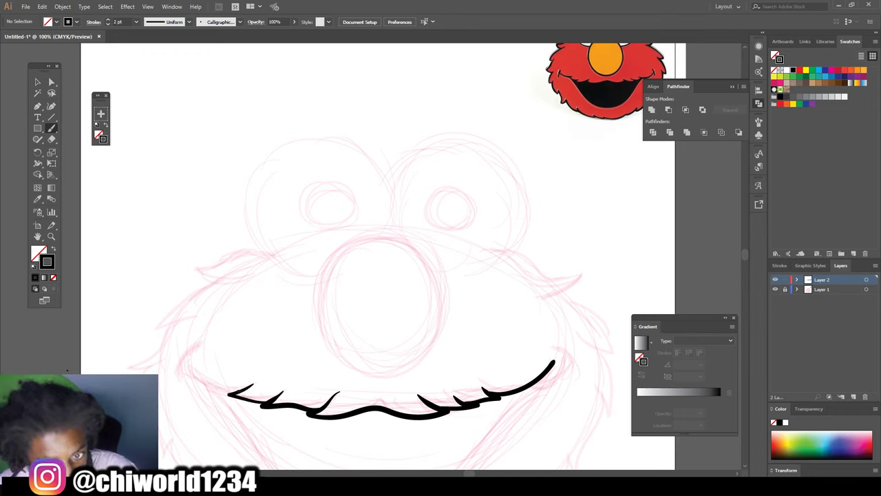
pyautogui.moveTo(189, 356); pyautogui.dragTo(241, 394)
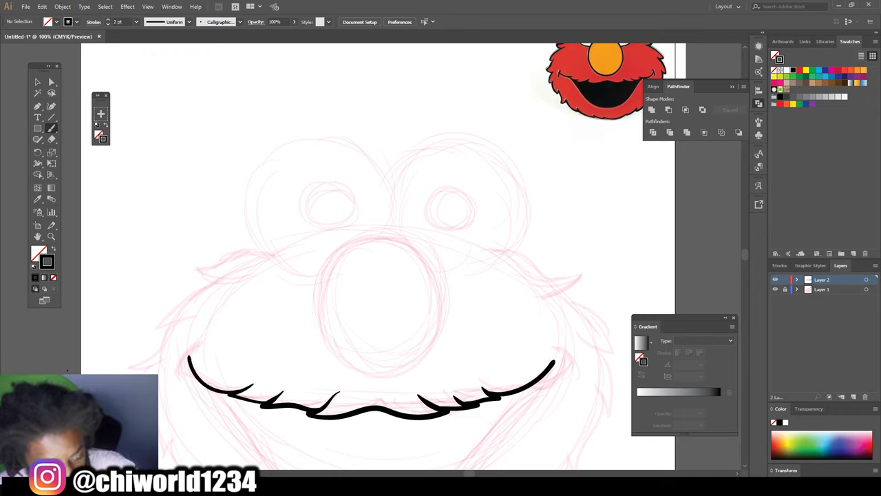
pyautogui.hotkey('ctrl', 'z')
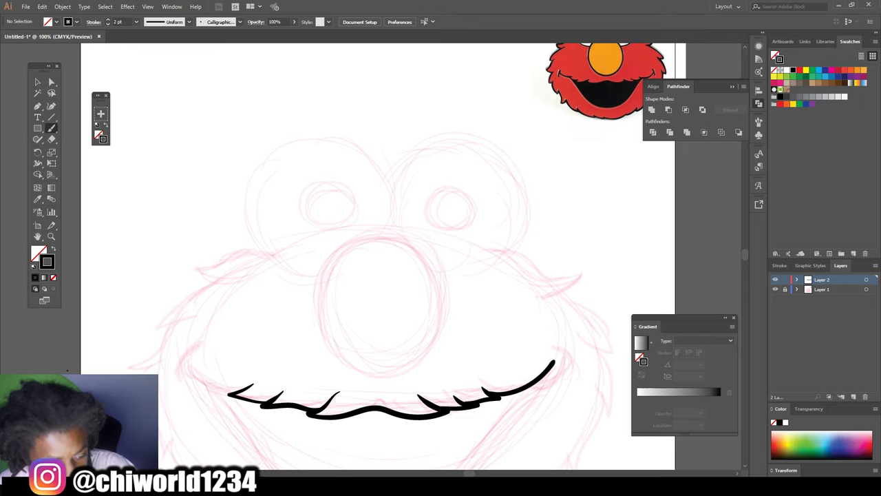
pyautogui.moveTo(188, 363); pyautogui.dragTo(243, 391)
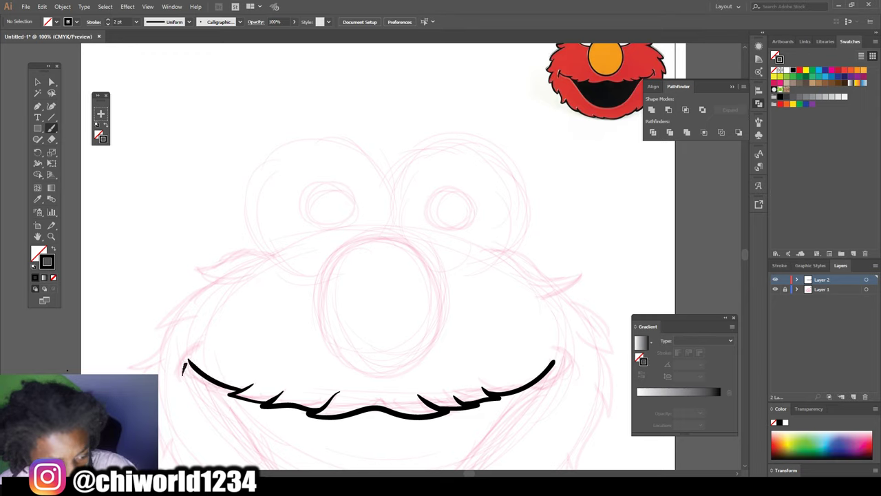
pyautogui.moveTo(186, 364); pyautogui.dragTo(208, 344)
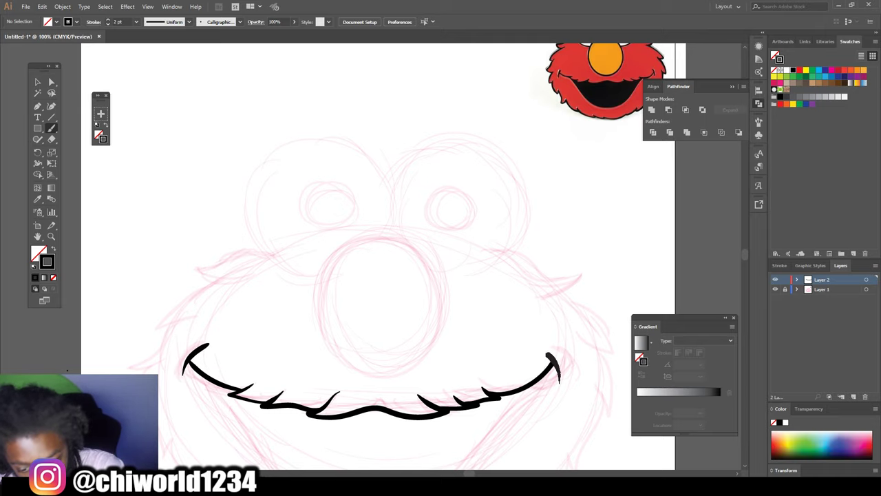
# Brush the deep lower mouth curve from corner to corner.
pyautogui.scroll(-3, 372, 344)
pyautogui.scroll(-2, 372, 310)
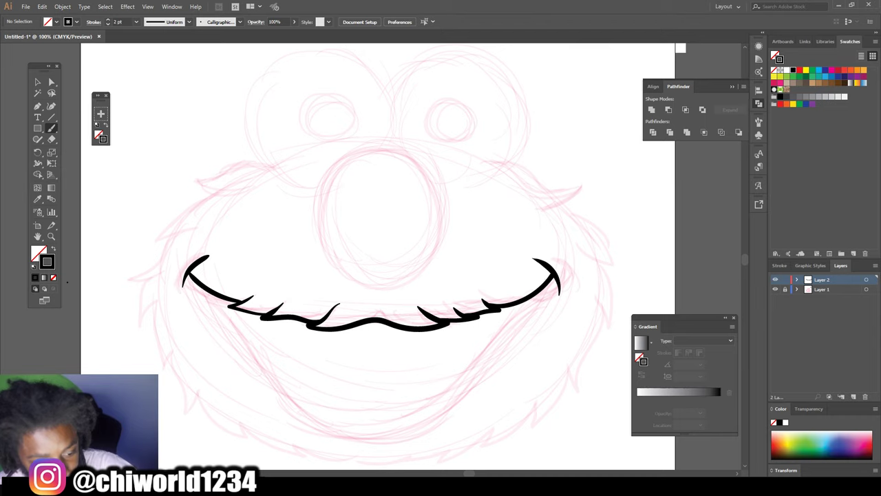
pyautogui.moveTo(214, 292)
pyautogui.mouseDown()
pyautogui.moveTo(288, 402)
pyautogui.moveTo(327, 430)
pyautogui.moveTo(383, 434)
pyautogui.moveTo(434, 417)
pyautogui.moveTo(547, 284)
pyautogui.mouseUp()
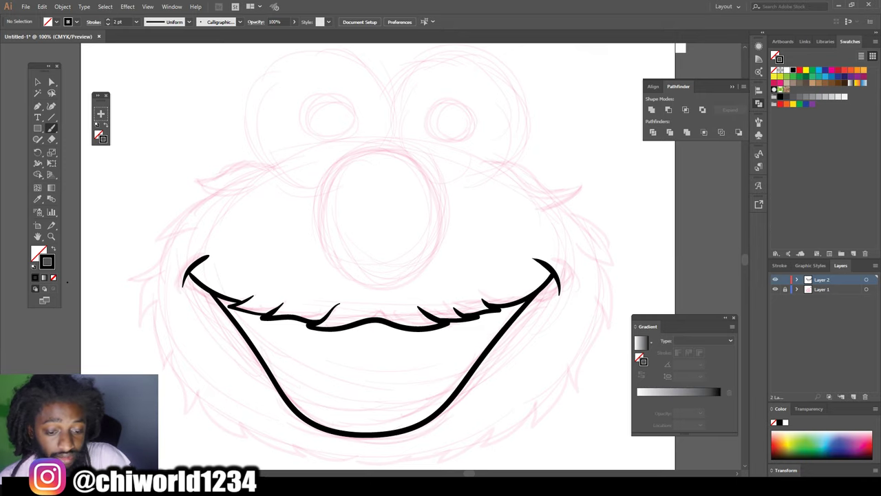
pyautogui.scroll(-2, 375, 276)
pyautogui.scroll(-1, 376, 276)
pyautogui.scroll(1, 375, 276)
pyautogui.scroll(2, 548, 304)
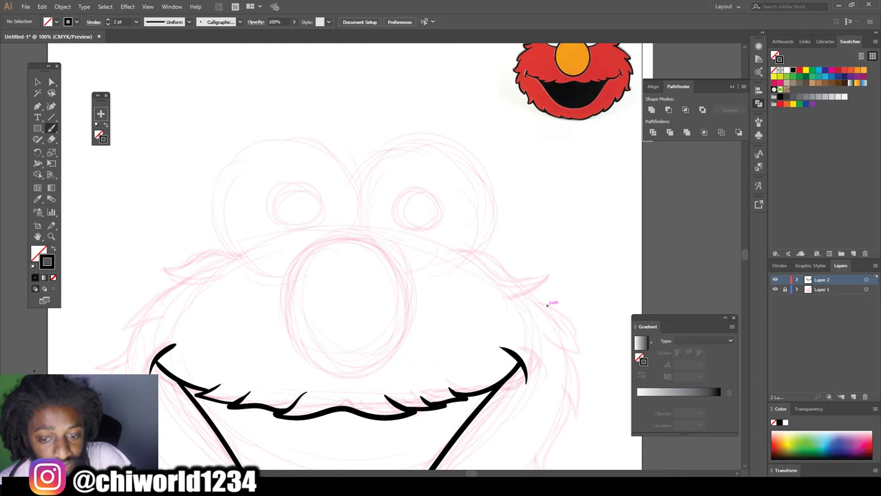
# Ink both sides of the nose oval and the left and right eye circles with black Paintbrush strokes.
pyautogui.scroll(1, 549, 304)
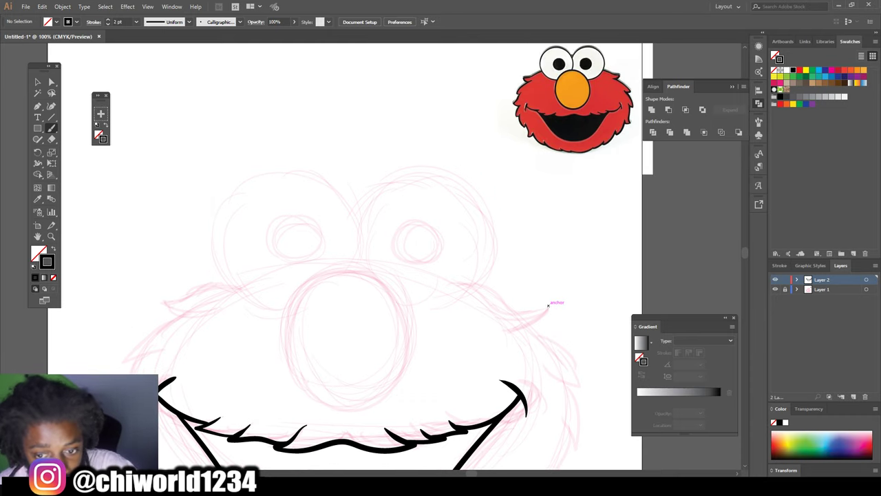
pyautogui.moveTo(356, 407)
pyautogui.mouseDown()
pyautogui.moveTo(388, 389)
pyautogui.moveTo(407, 350)
pyautogui.moveTo(402, 303)
pyautogui.moveTo(379, 269)
pyautogui.mouseUp()
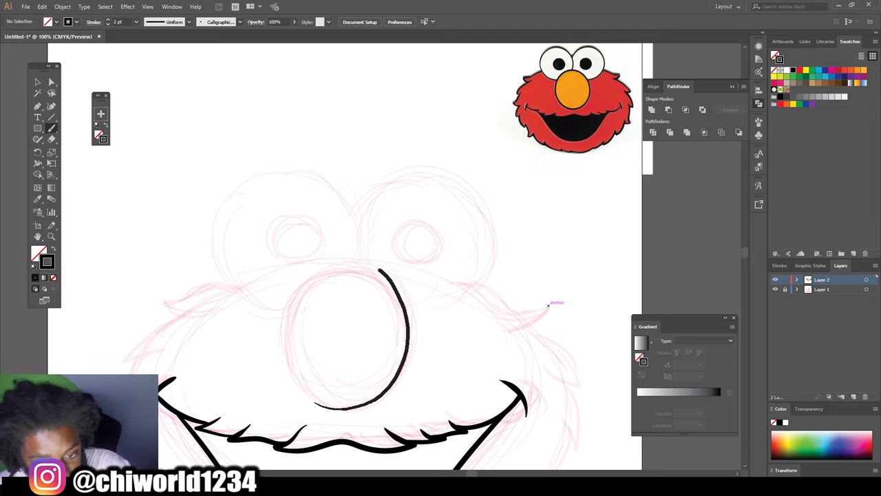
pyautogui.moveTo(287, 303)
pyautogui.mouseDown()
pyautogui.moveTo(289, 382)
pyautogui.moveTo(320, 407)
pyautogui.mouseUp()
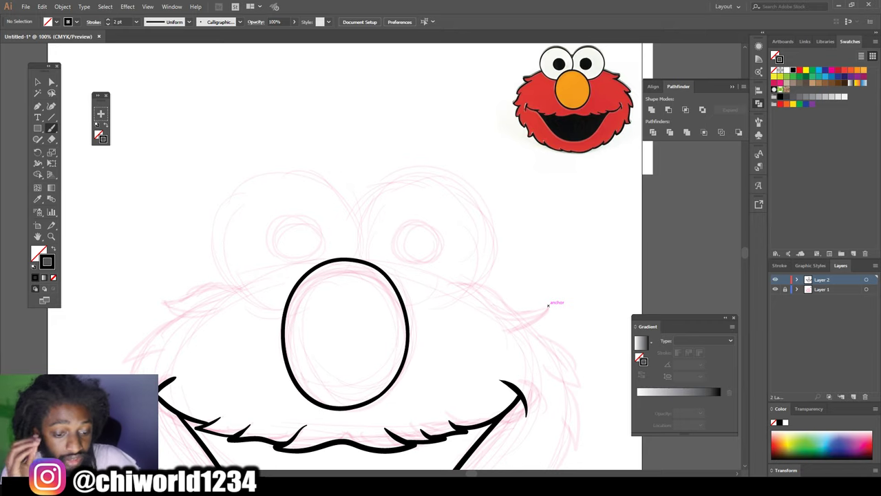
pyautogui.scroll(1, 548, 303)
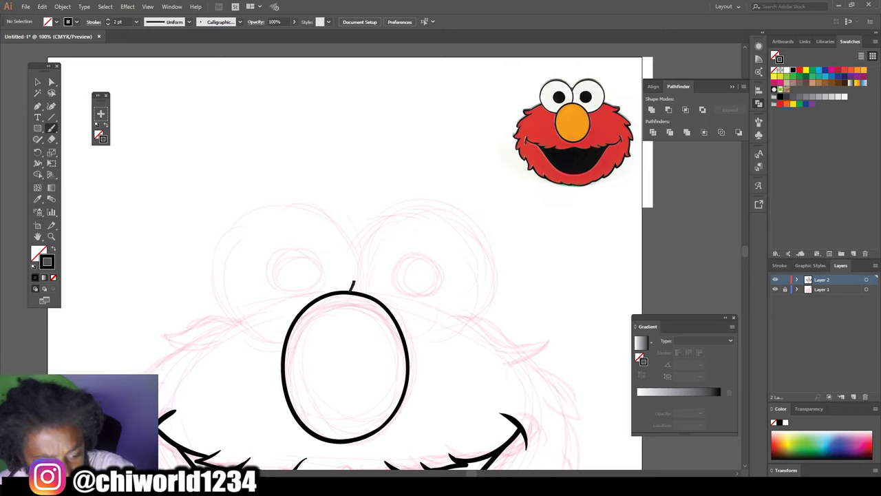
pyautogui.moveTo(350, 244)
pyautogui.mouseDown()
pyautogui.moveTo(320, 214)
pyautogui.moveTo(232, 222)
pyautogui.moveTo(213, 265)
pyautogui.moveTo(227, 314)
pyautogui.moveTo(262, 339)
pyautogui.moveTo(286, 340)
pyautogui.mouseUp()
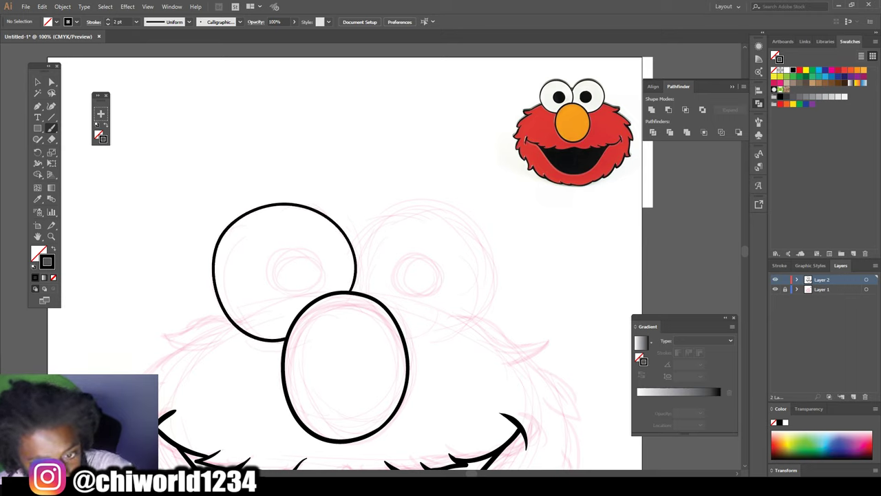
pyautogui.moveTo(351, 237)
pyautogui.mouseDown()
pyautogui.moveTo(451, 207)
pyautogui.moveTo(435, 344)
pyautogui.moveTo(405, 343)
pyautogui.mouseUp()
pyautogui.hotkey('ctrl', '-')
pyautogui.scroll(-2, 352, 275)
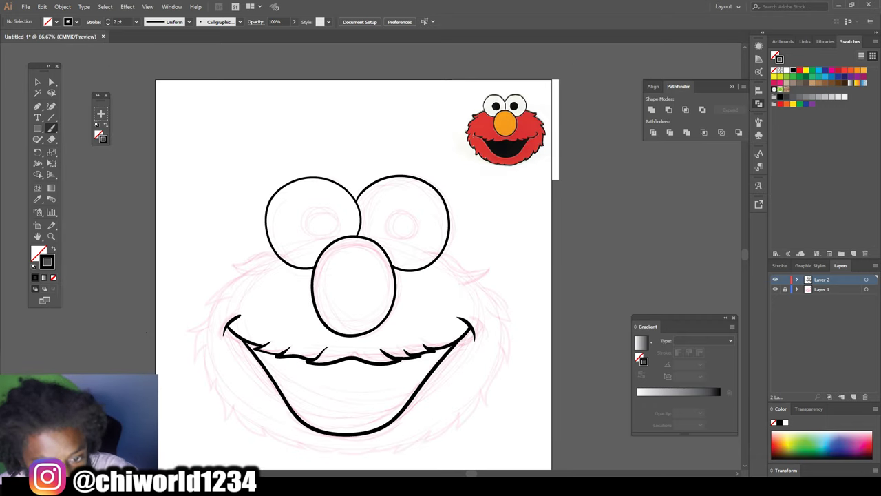
# Draw jagged black fur down the left cheek and along the right side of the head.
pyautogui.moveTo(250, 250)
pyautogui.mouseDown()
pyautogui.moveTo(210, 281)
pyautogui.moveTo(194, 318)
pyautogui.mouseUp()
pyautogui.moveTo(212, 305)
pyautogui.mouseDown()
pyautogui.moveTo(189, 353)
pyautogui.moveTo(213, 401)
pyautogui.moveTo(276, 446)
pyautogui.moveTo(308, 452)
pyautogui.mouseUp()
pyautogui.hotkey('ctrl', '+')
pyautogui.scroll(-1, 482, 438)
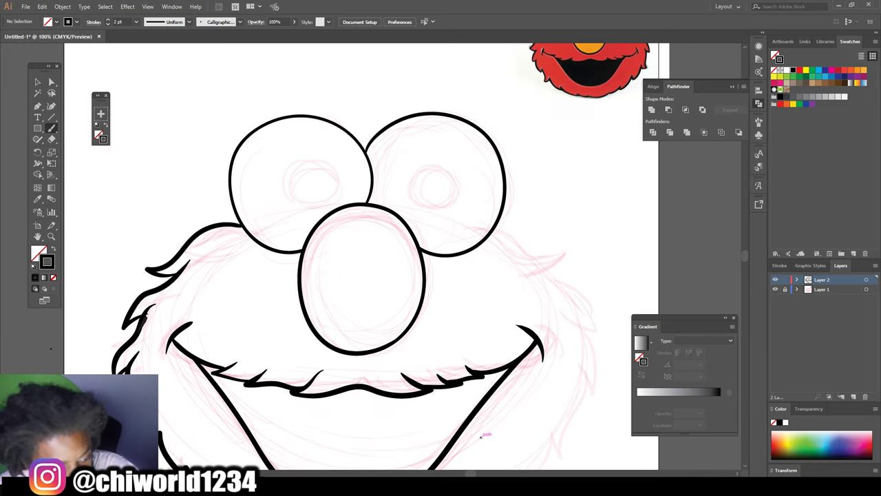
pyautogui.hotkey('ctrl', '-')
pyautogui.moveTo(395, 225)
pyautogui.mouseDown()
pyautogui.moveTo(446, 244)
pyautogui.moveTo(461, 316)
pyautogui.moveTo(433, 378)
pyautogui.moveTo(357, 427)
pyautogui.moveTo(303, 431)
pyautogui.mouseUp()
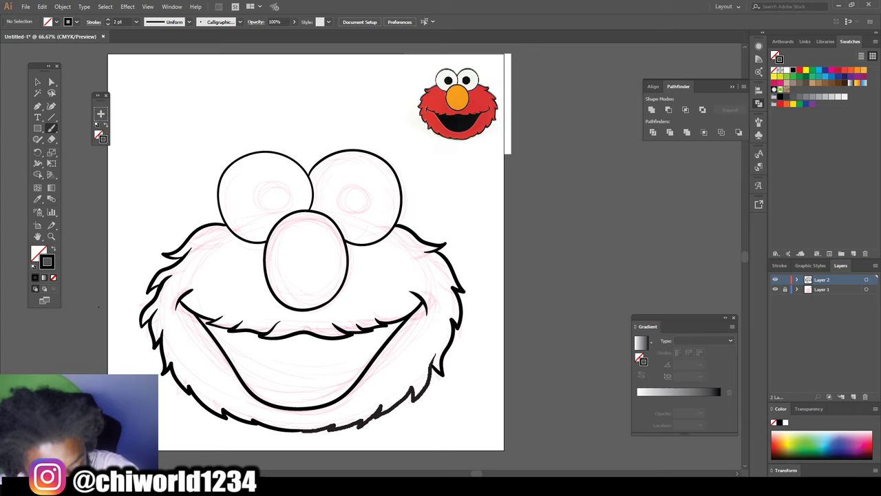
# Draw small pupil rings inside both eyes and add fur along the lower right of the head.
pyautogui.hotkey('ctrl', '+')
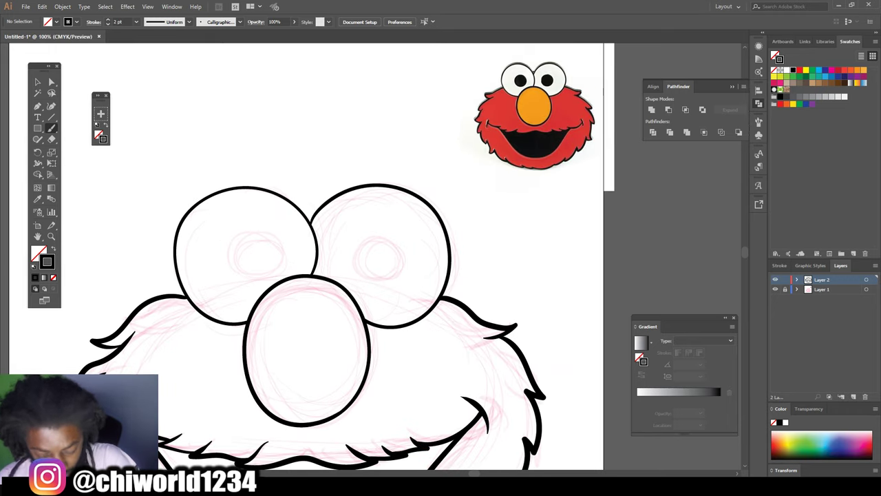
pyautogui.moveTo(364, 275)
pyautogui.mouseDown()
pyautogui.moveTo(397, 269)
pyautogui.moveTo(356, 259)
pyautogui.moveTo(386, 279)
pyautogui.mouseUp()
pyautogui.moveTo(237, 262)
pyautogui.mouseDown()
pyautogui.moveTo(252, 235)
pyautogui.moveTo(254, 273)
pyautogui.mouseUp()
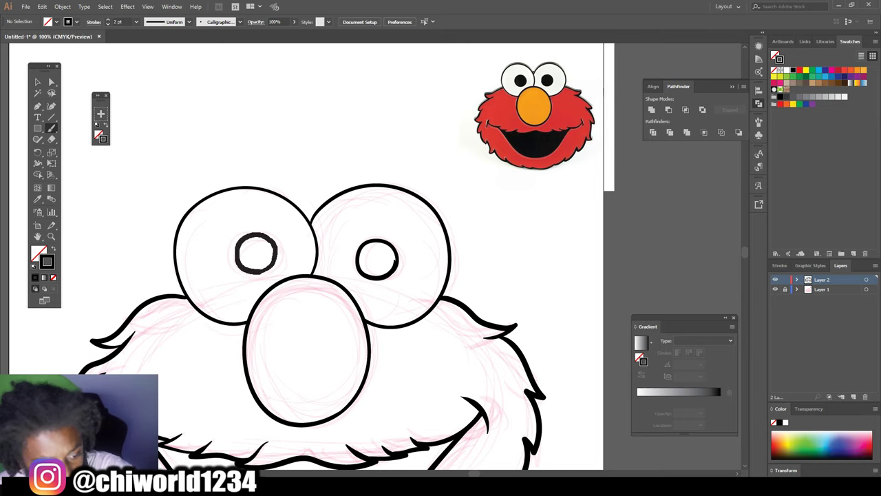
pyautogui.hotkey('ctrl', '-')
pyautogui.hotkey('ctrl', '-')
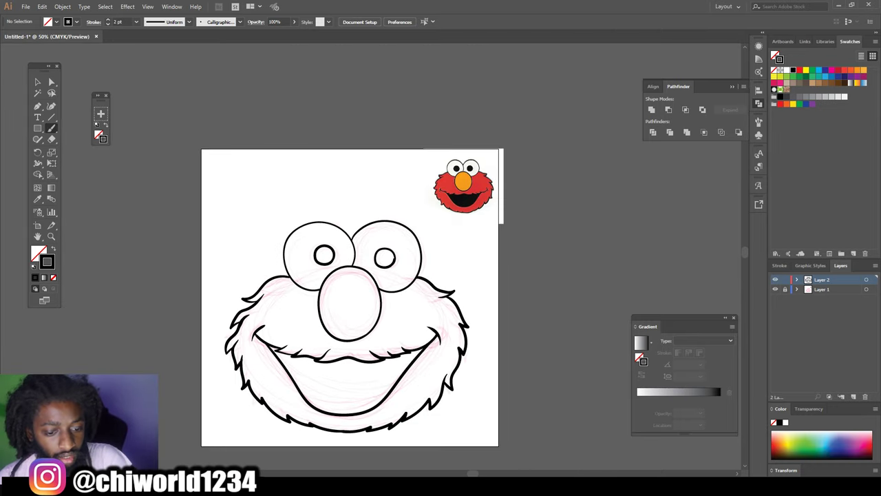
pyautogui.hotkey('ctrl', '+')
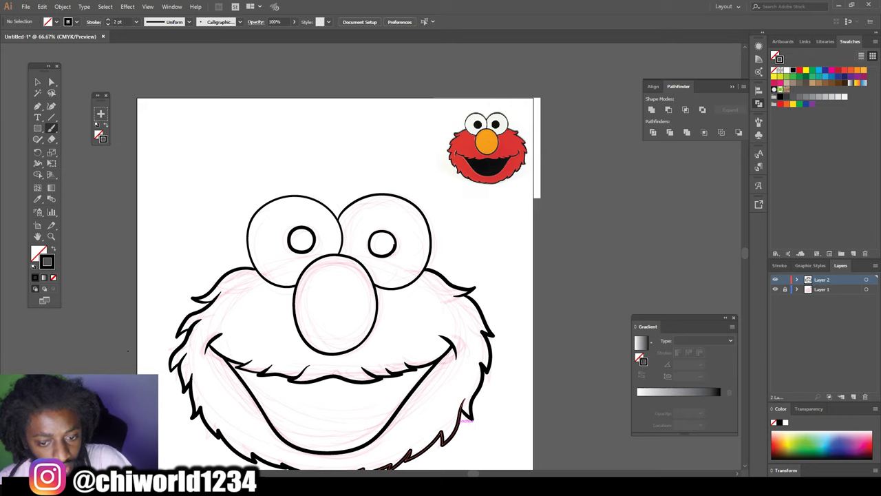
pyautogui.moveTo(462, 418); pyautogui.dragTo(471, 402)
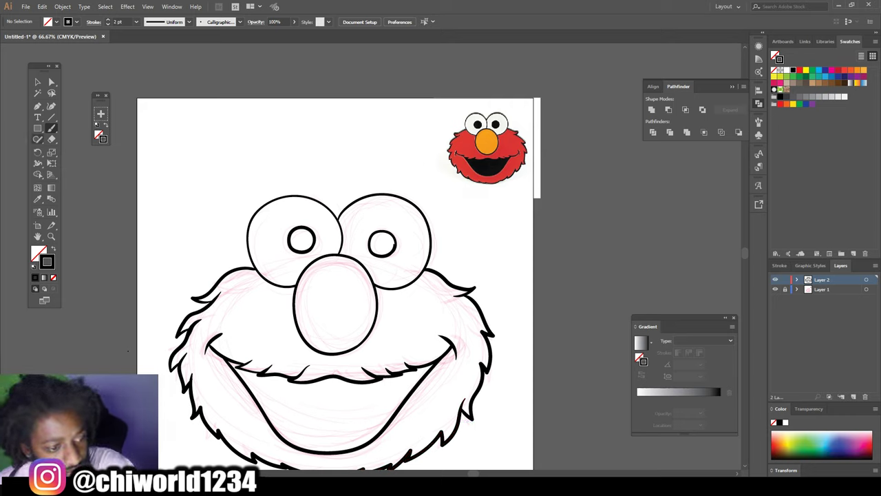
pyautogui.moveTo(38, 139); pyautogui.dragTo(76, 150)
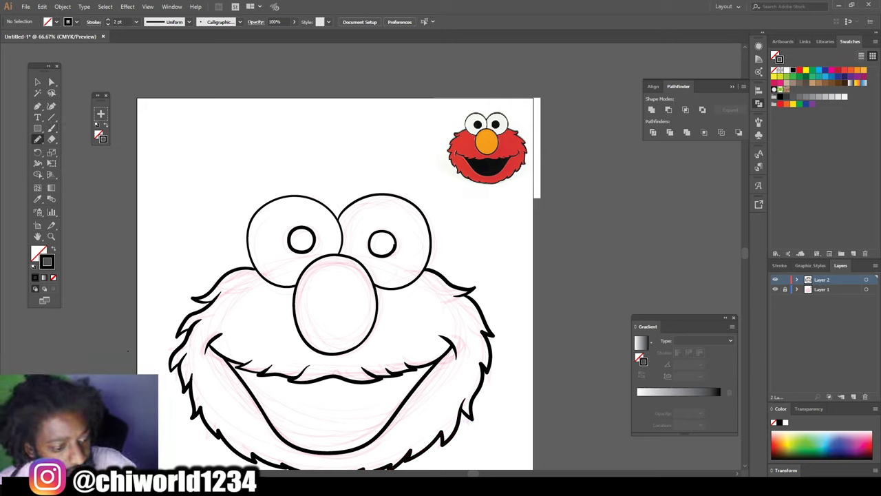
# Set a black fill with no stroke and fill both pupils solid black.
pyautogui.hotkey('shift', 'x')
pyautogui.hotkey('ctrl', '+')
pyautogui.hotkey('ctrl', '+')
pyautogui.hotkey('ctrl', '+')
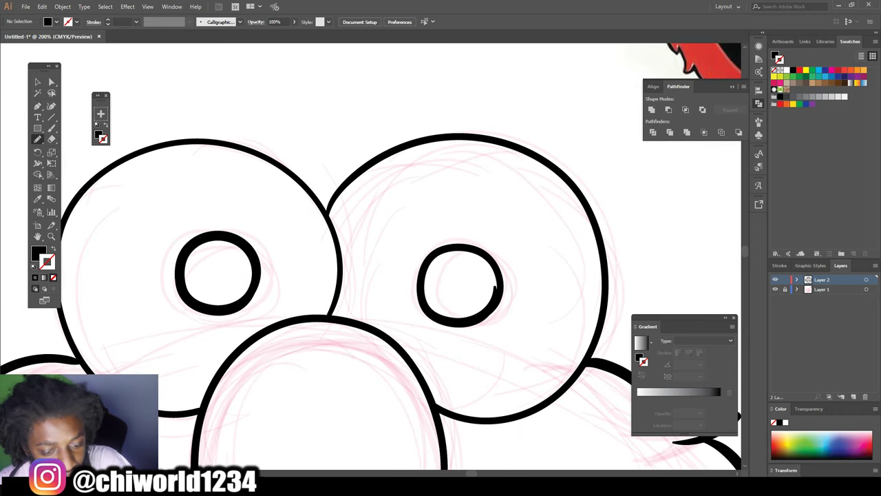
pyautogui.hscroll(-1, 441, 276)
pyautogui.moveTo(435, 268); pyautogui.dragTo(444, 317)
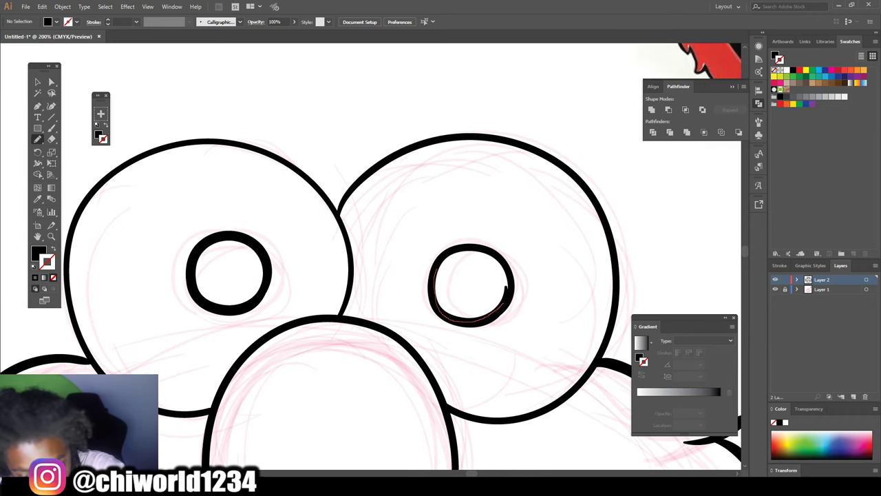
pyautogui.moveTo(506, 290); pyautogui.dragTo(454, 252)
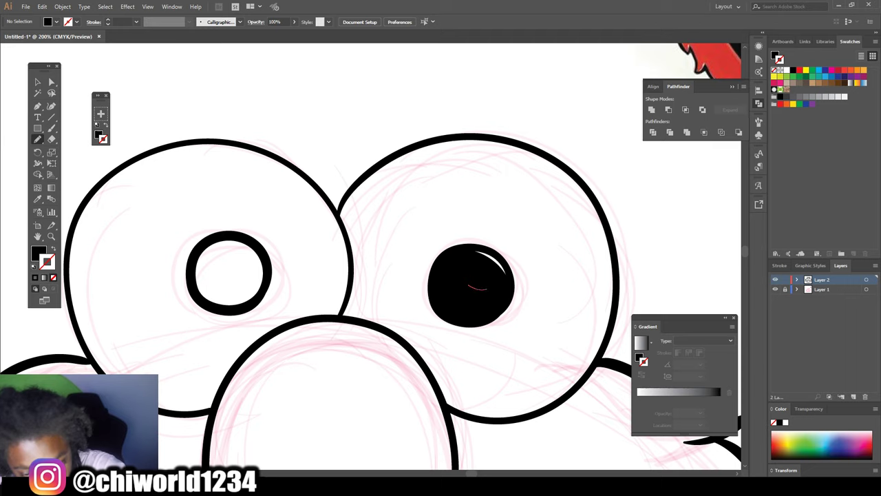
pyautogui.moveTo(468, 288); pyautogui.dragTo(454, 266)
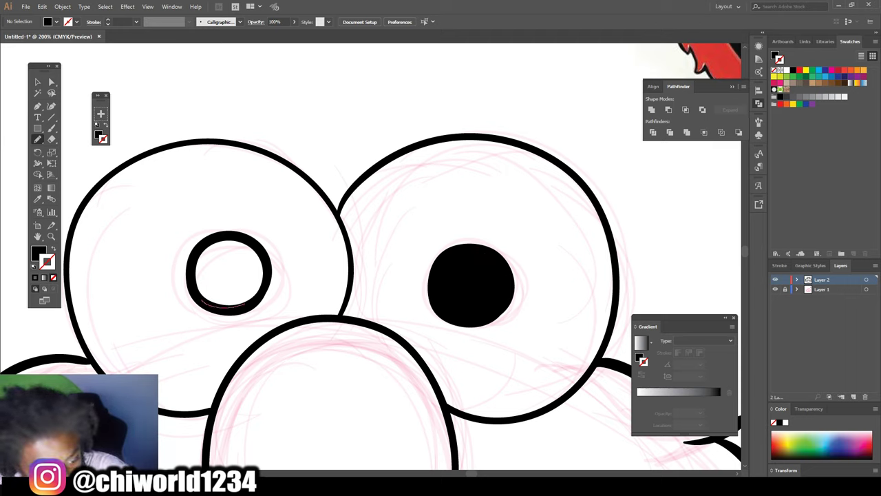
pyautogui.moveTo(207, 248); pyautogui.dragTo(227, 236)
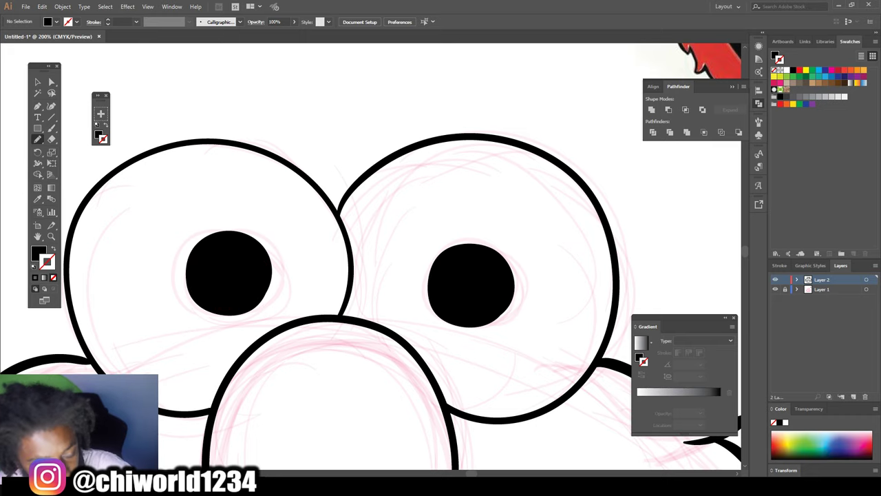
# Trace the lower mouth curve and upper lip so the open mouth fills solid black.
pyautogui.hotkey('ctrl', '-')
pyautogui.hotkey('ctrl', '-')
pyautogui.hotkey('ctrl', '-')
pyautogui.hotkey('ctrl', '-')
pyautogui.hotkey('ctrl', '-')
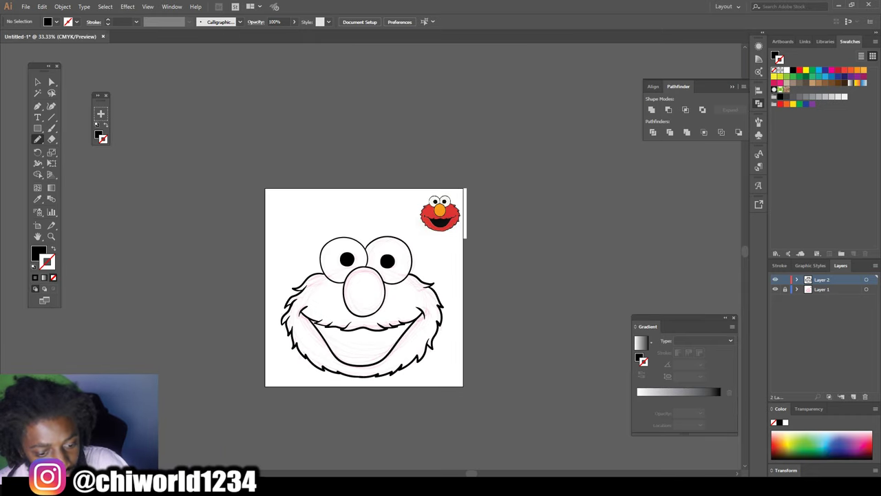
pyautogui.scroll(-2, 441, 247)
pyautogui.hotkey('ctrl', '+')
pyautogui.hotkey('ctrl', '+')
pyautogui.hotkey('ctrl', '+')
pyautogui.hotkey('ctrl', '+')
pyautogui.scroll(2, 381, 256)
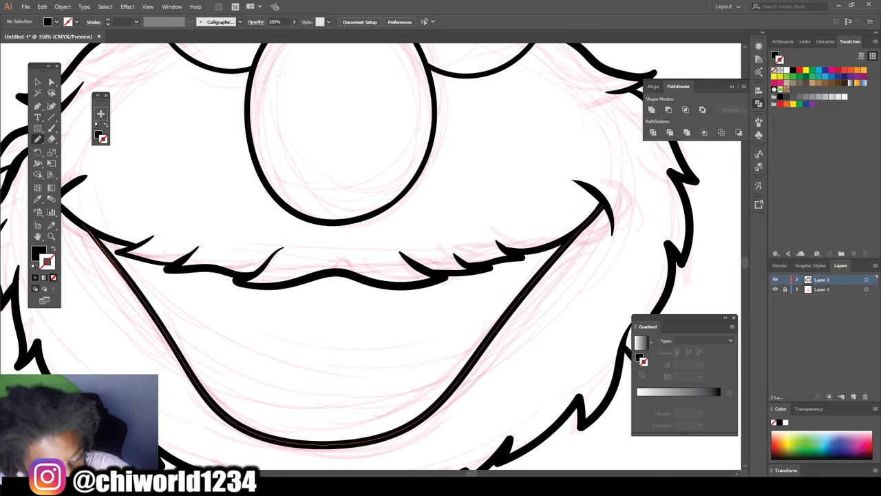
pyautogui.moveTo(228, 417)
pyautogui.mouseDown()
pyautogui.moveTo(444, 400)
pyautogui.moveTo(516, 305)
pyautogui.mouseUp()
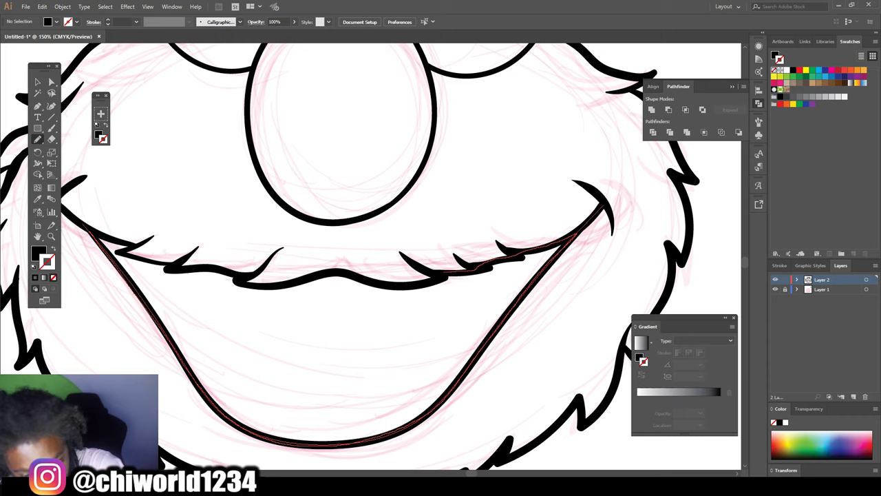
pyautogui.moveTo(406, 284); pyautogui.dragTo(330, 273)
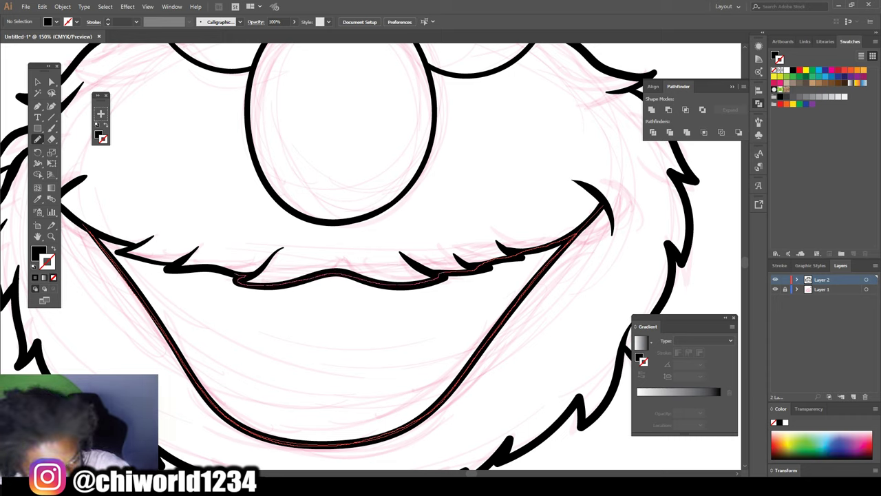
pyautogui.moveTo(234, 279); pyautogui.dragTo(171, 266)
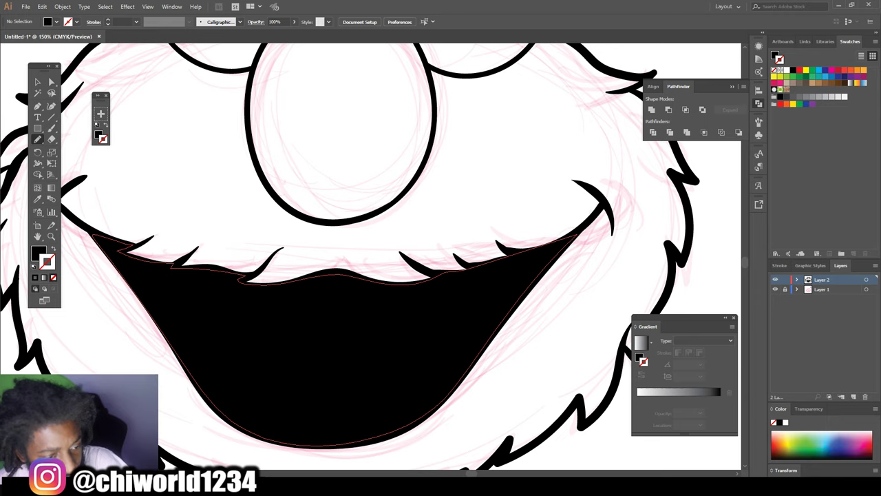
pyautogui.hotkey('ctrl', '-')
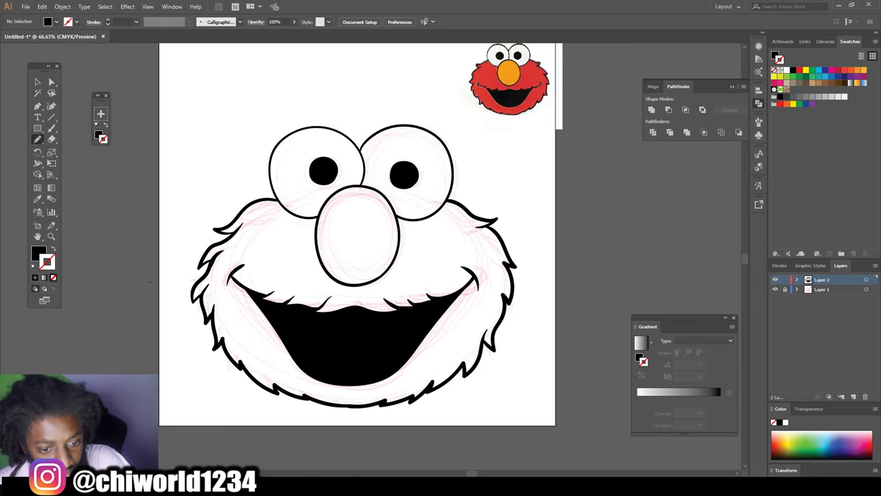
pyautogui.hotkey('ctrl', '+')
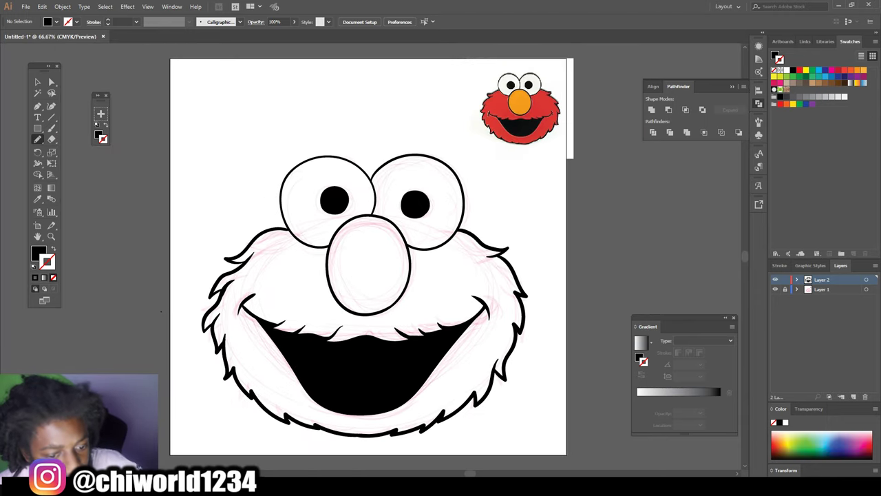
# Select all the Elmo line art, expand its appearance, and merge it with Pathfinder.
pyautogui.press('v')
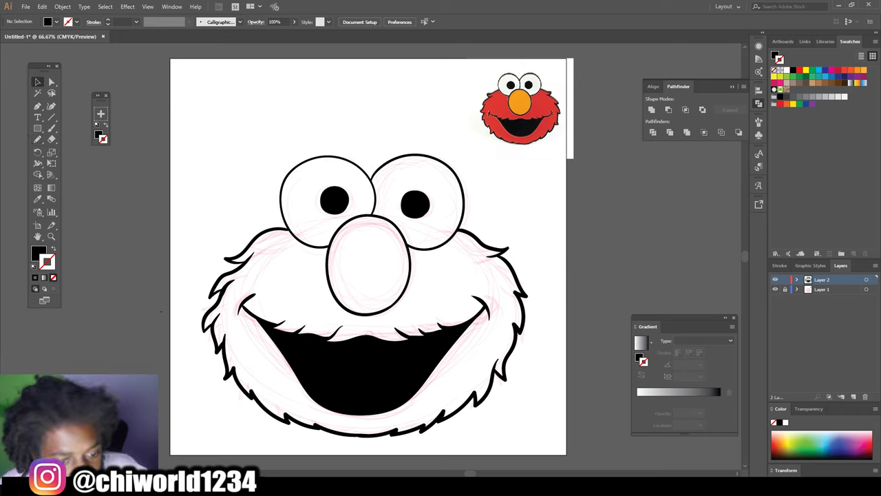
pyautogui.moveTo(182, 119)
pyautogui.mouseDown()
pyautogui.moveTo(484, 411)
pyautogui.moveTo(548, 446)
pyautogui.mouseUp()
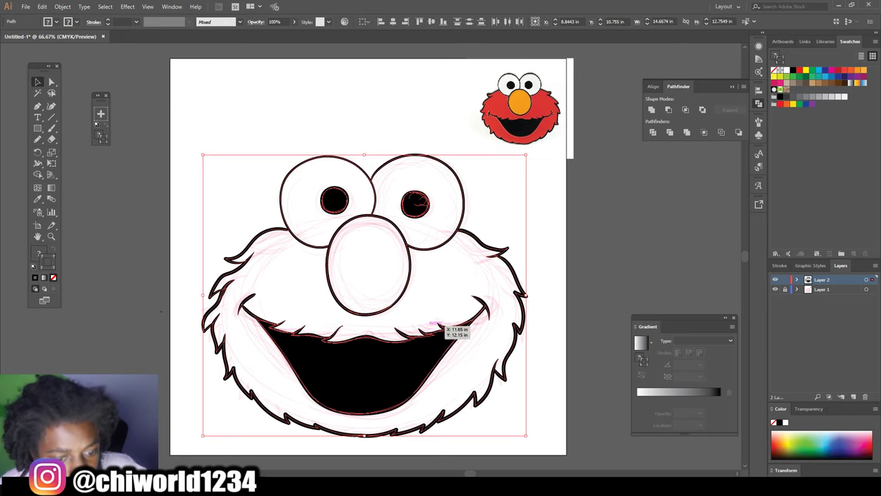
pyautogui.click(62, 6)
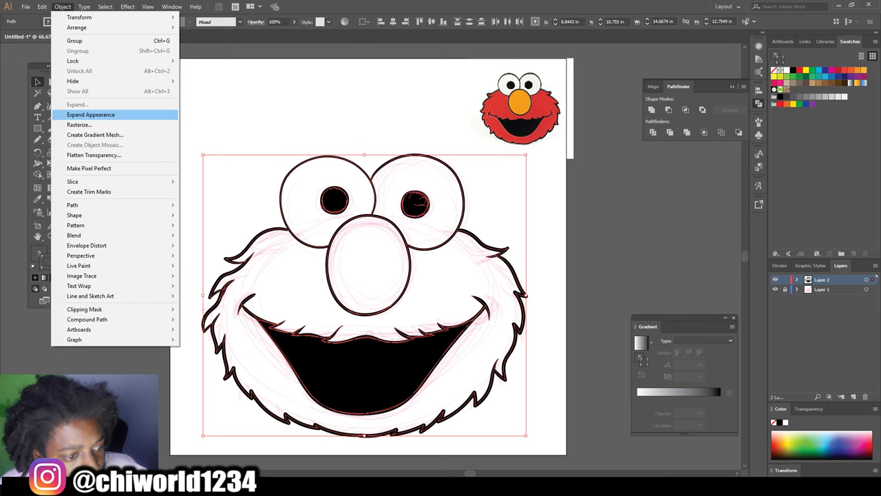
pyautogui.click(90, 114)
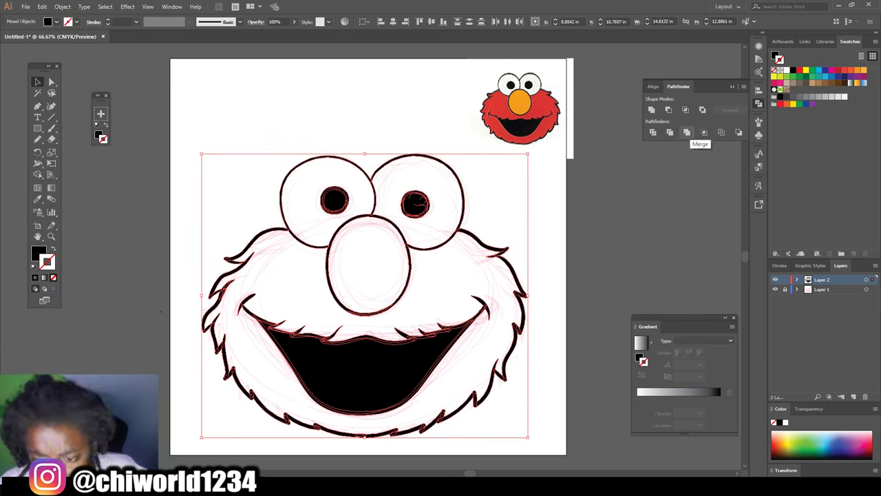
pyautogui.click(686, 133)
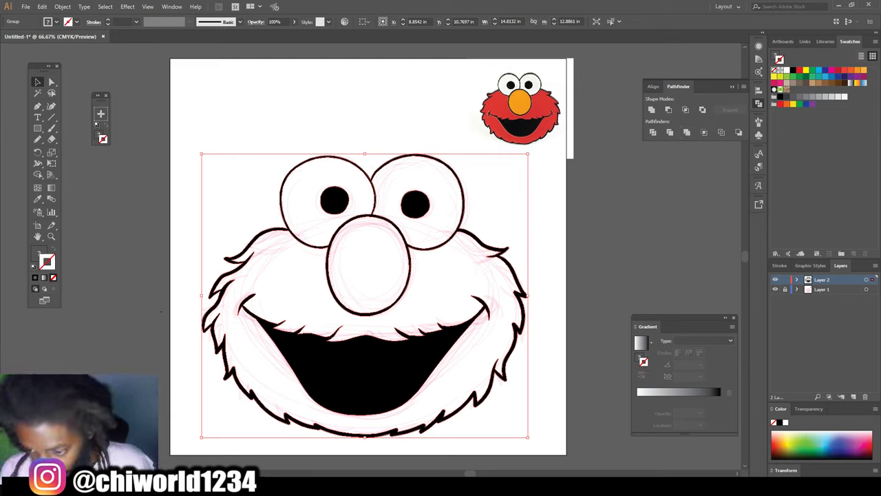
# Lock Layer 2 and add a new Layer 3 beneath it.
pyautogui.click(785, 279)
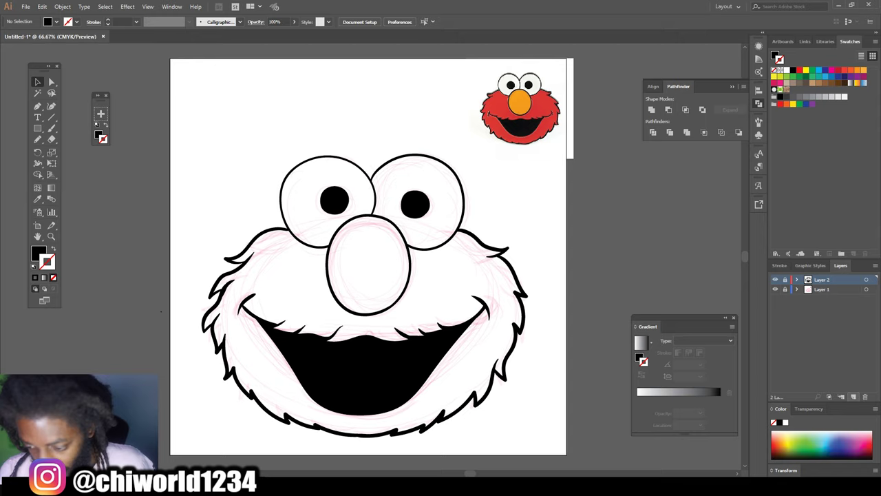
pyautogui.click(853, 397)
pyautogui.moveTo(822, 280); pyautogui.dragTo(822, 294)
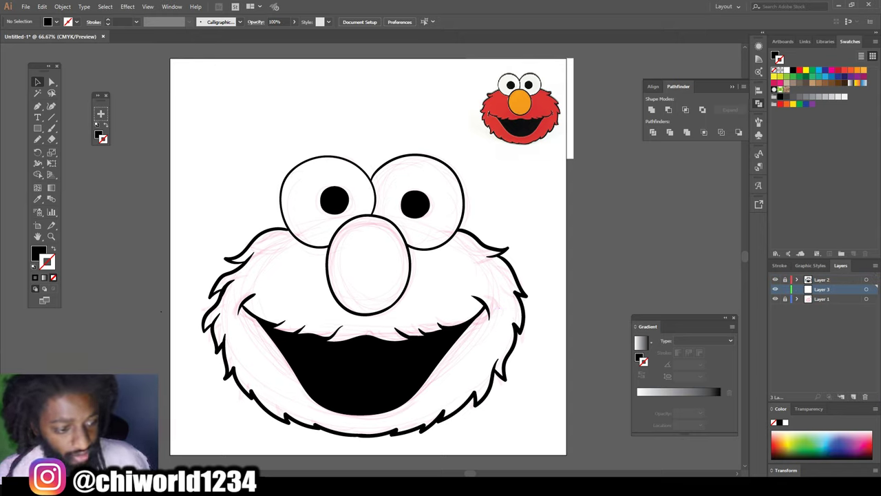
# Sample Elmo's red from the reference and begin a Pencil outline around the left cheek and fur.
pyautogui.press('i')
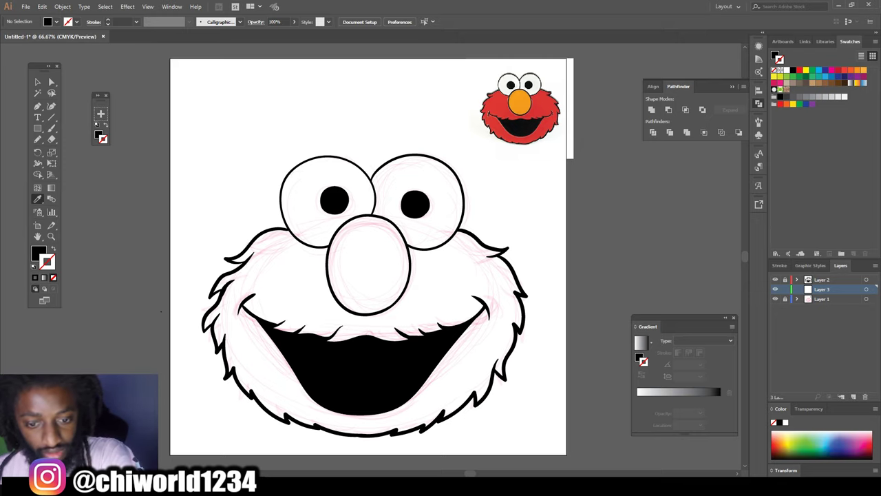
pyautogui.click(513, 120)
pyautogui.press('n')
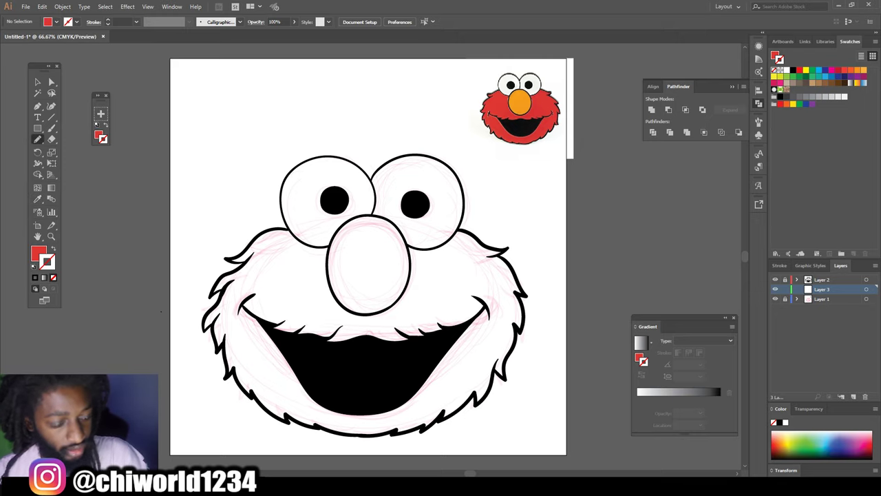
pyautogui.scroll(-2, 368, 276)
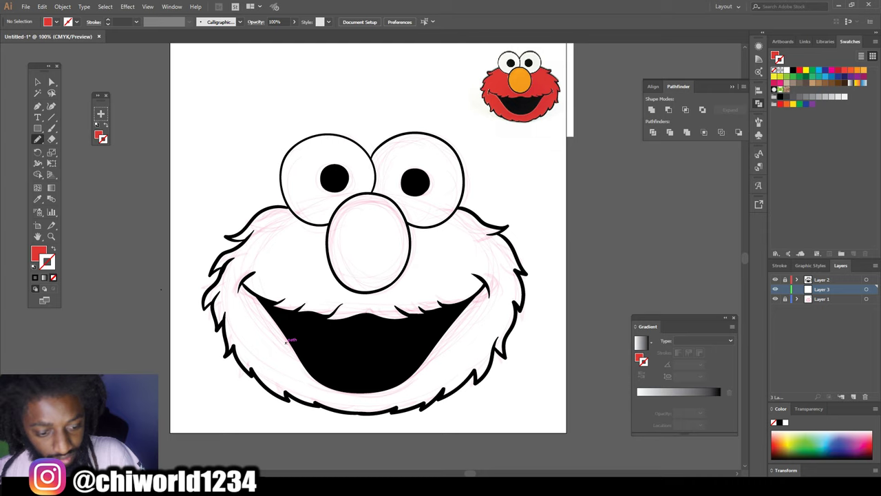
pyautogui.scroll(1, 257, 258)
pyautogui.scroll(1, 256, 258)
pyautogui.scroll(1, 256, 258)
pyautogui.scroll(-2, 290, 340)
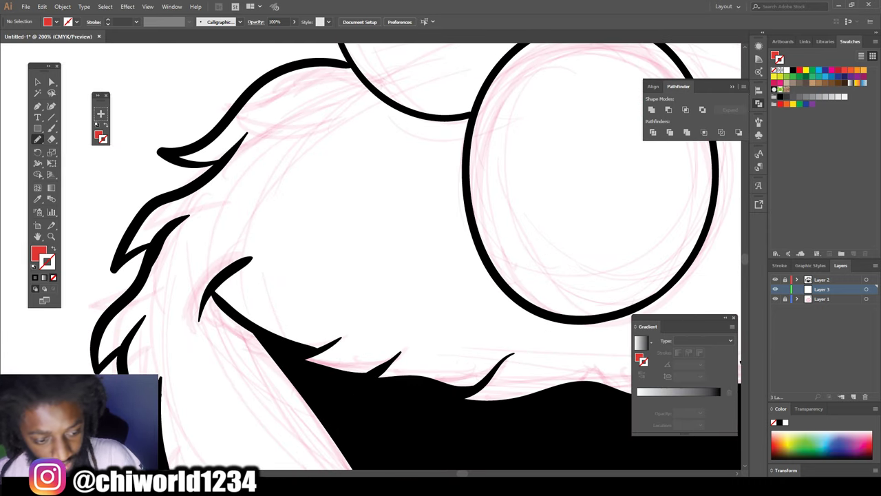
pyautogui.moveTo(400, 438); pyautogui.dragTo(145, 275)
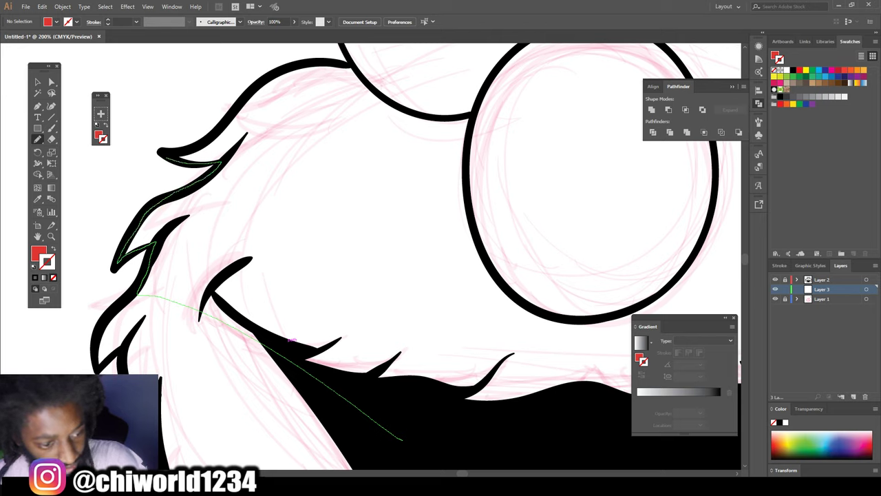
pyautogui.moveTo(222, 128); pyautogui.dragTo(254, 94)
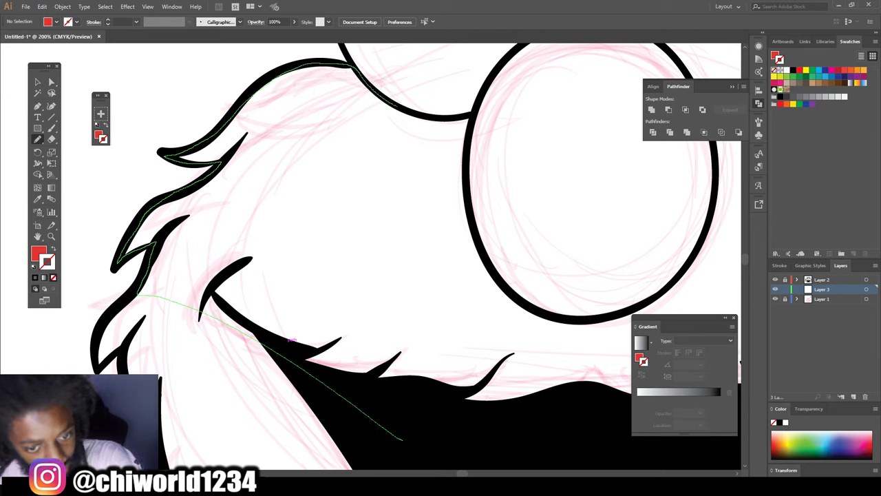
pyautogui.moveTo(474, 112); pyautogui.dragTo(482, 414)
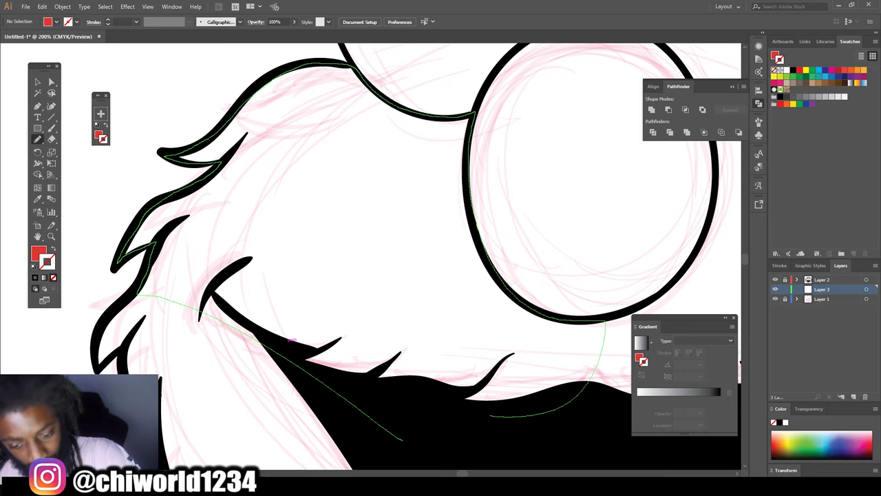
# Finish the outline along the upper-left fur and close the left cheek shape in red.
pyautogui.scroll(-1, 372, 255)
pyautogui.scroll(-2, 372, 255)
pyautogui.scroll(-2, 372, 254)
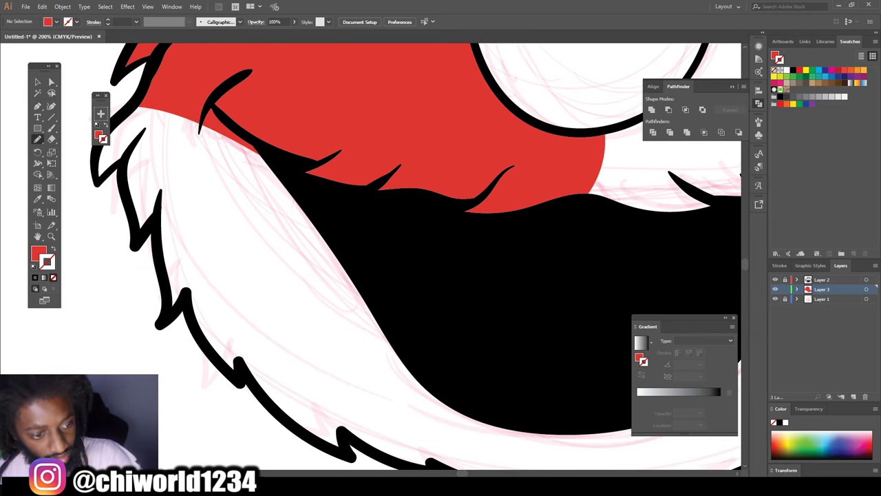
pyautogui.moveTo(146, 97); pyautogui.dragTo(114, 126)
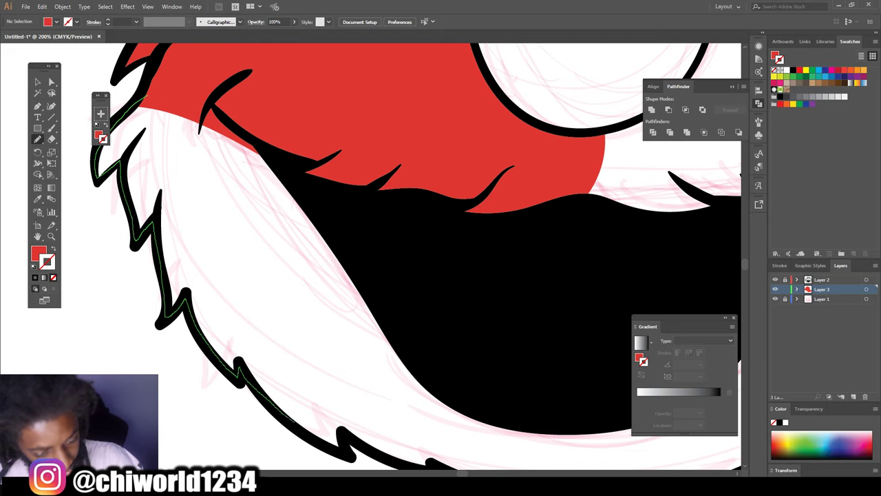
pyautogui.moveTo(346, 449); pyautogui.dragTo(463, 179)
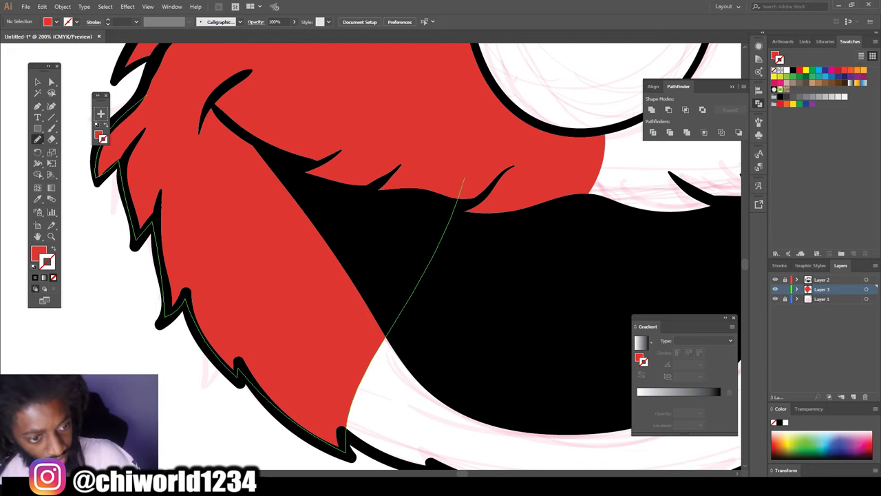
pyautogui.scroll(-3, 458, 413)
pyautogui.scroll(2, 458, 413)
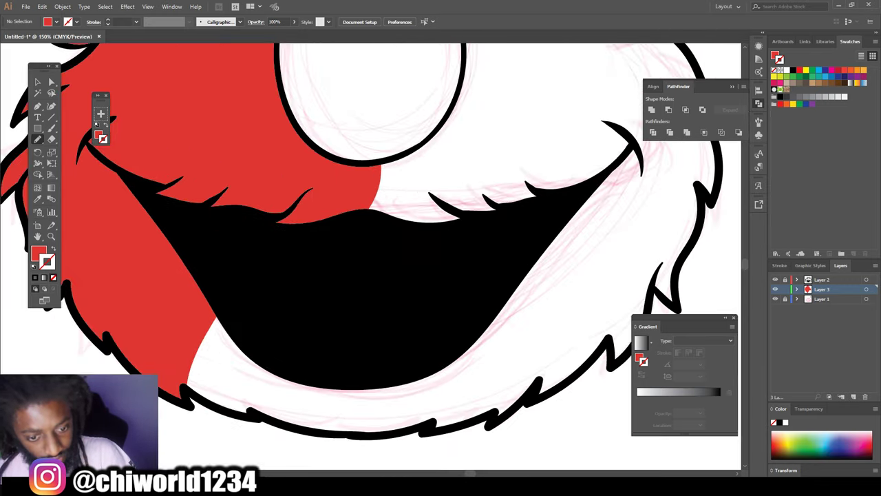
# Draw a closed red shape along the bottom fur and lower lip.
pyautogui.scroll(-1, 458, 414)
pyautogui.moveTo(149, 334); pyautogui.dragTo(186, 378)
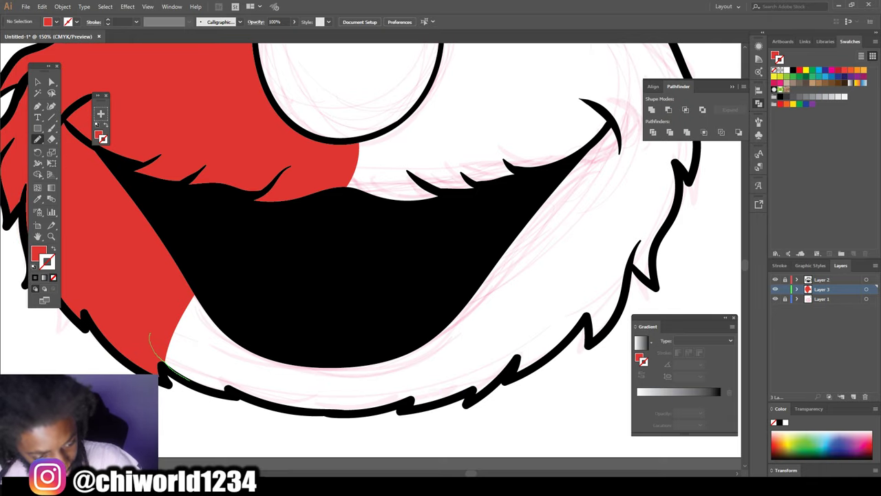
pyautogui.moveTo(342, 414); pyautogui.dragTo(396, 407)
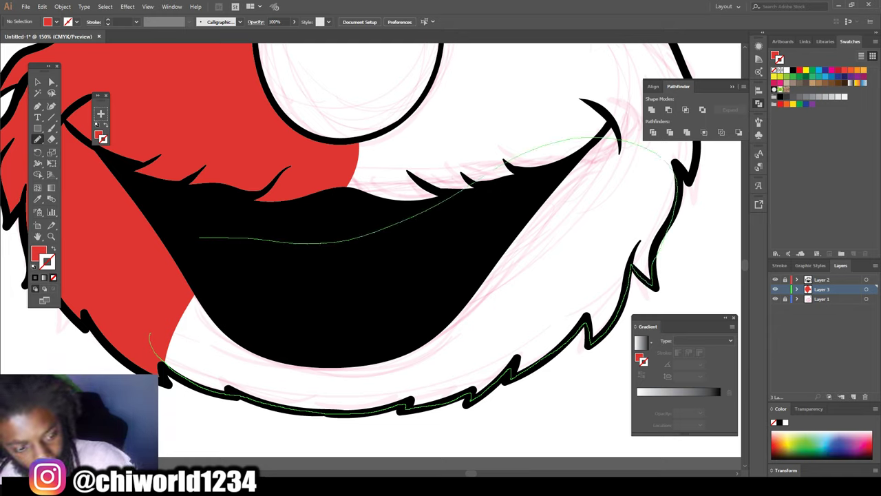
pyautogui.moveTo(678, 162); pyautogui.dragTo(165, 331)
# Trace a red fur shape around the right cheek.
pyautogui.click(51, 139)
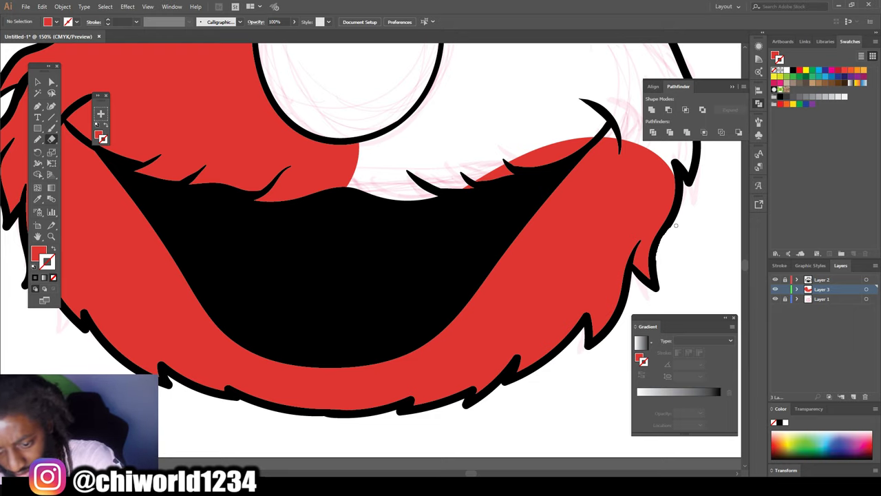
pyautogui.hotkey('ctrl', '-')
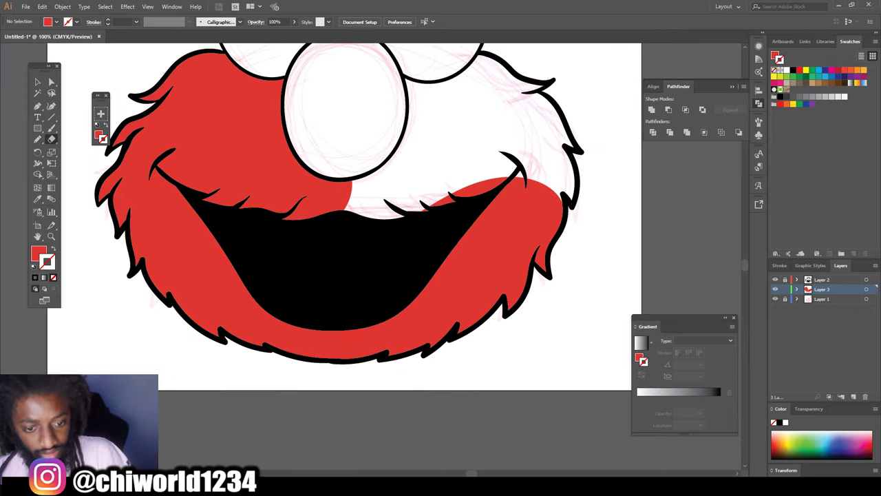
pyautogui.hscroll(2, 599, 271)
pyautogui.hotkey('ctrl', '=')
pyautogui.scroll(4, 598, 270)
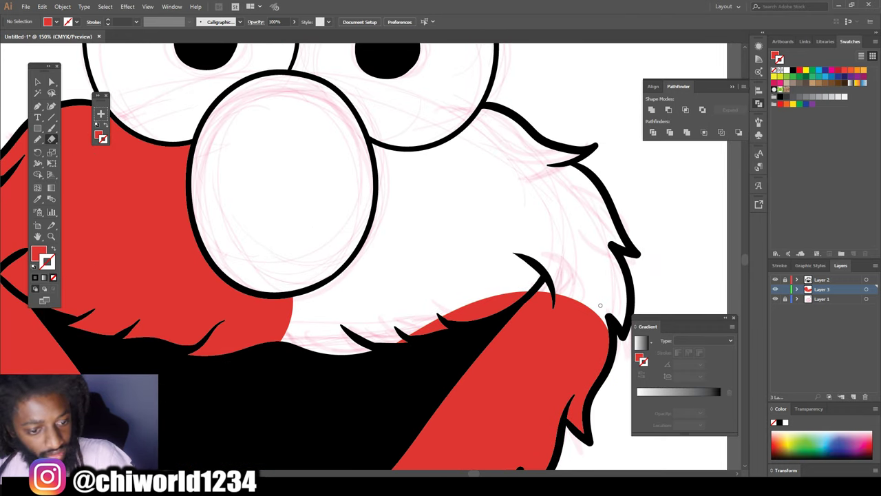
pyautogui.press('n')
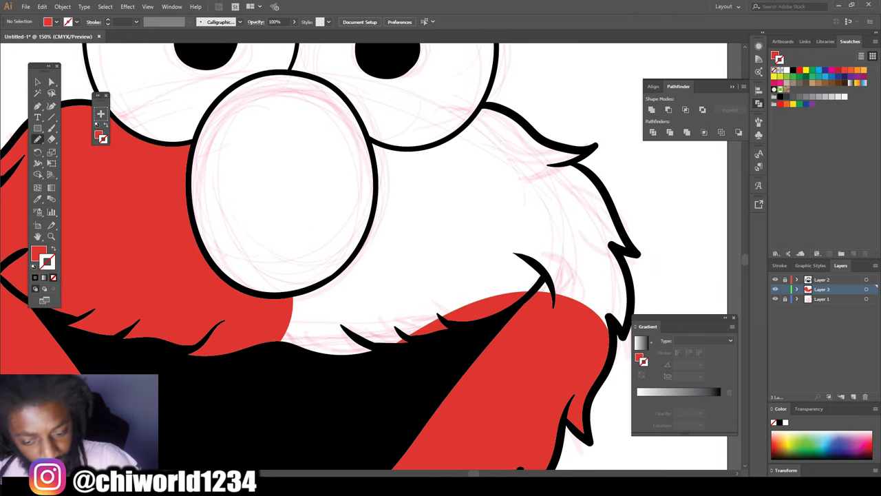
pyautogui.moveTo(610, 324); pyautogui.dragTo(598, 356)
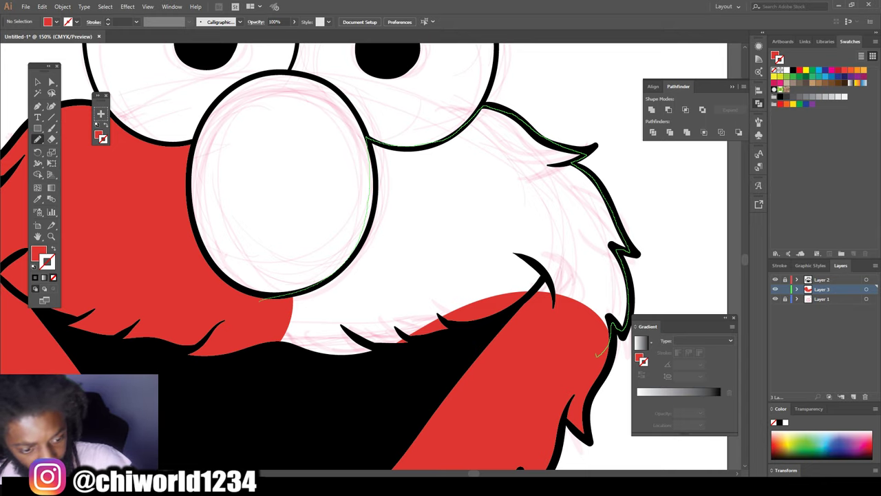
pyautogui.moveTo(598, 354); pyautogui.dragTo(562, 365)
pyautogui.hotkey('ctrl', '-')
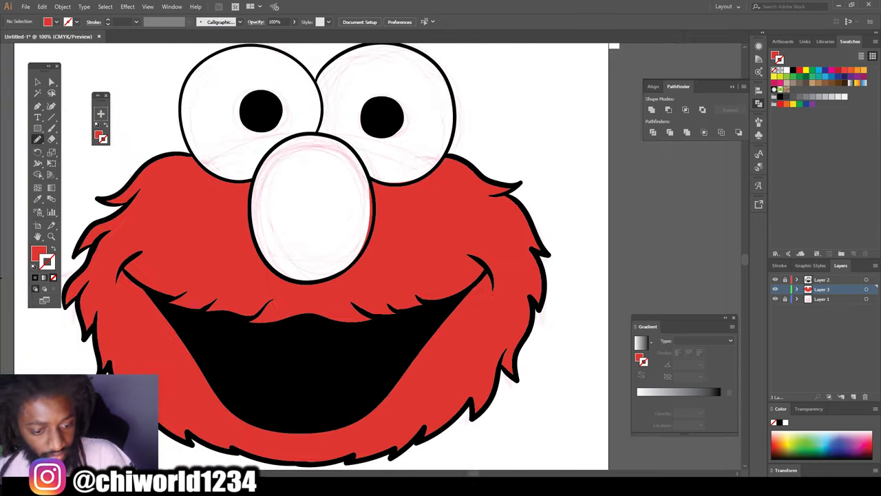
# Sample the reference nose's orange and draw a closed orange shape over Elmo's nose.
pyautogui.hotkey('ctrl', '0')
pyautogui.hotkey('ctrl', '1')
pyautogui.scroll(2, 320, 257)
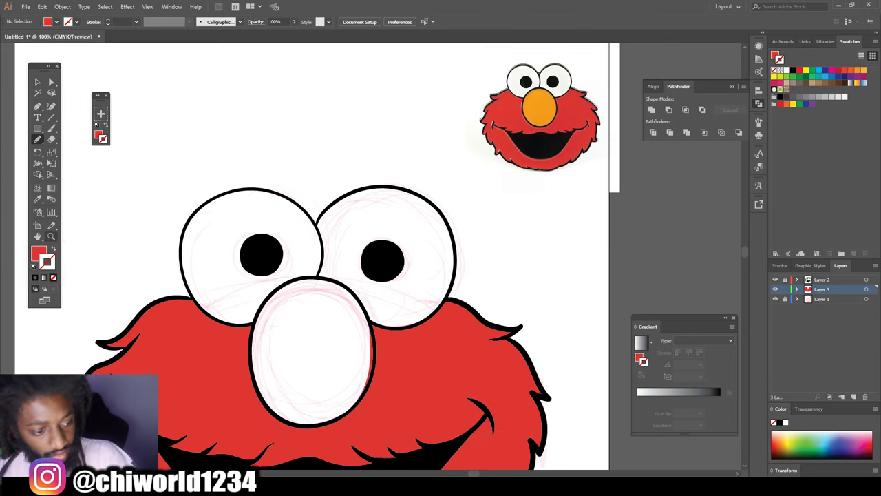
pyautogui.press('i')
pyautogui.click(539, 107)
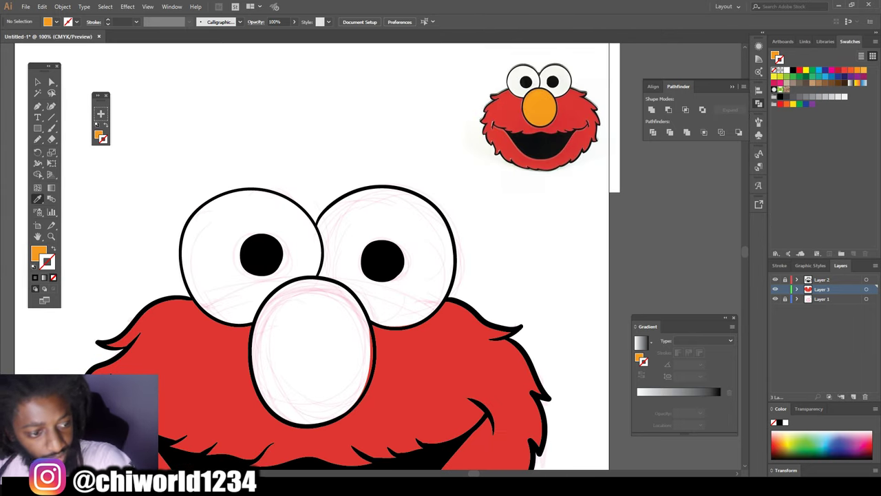
pyautogui.click(37, 139)
pyautogui.scroll(-3, 310, 276)
pyautogui.scroll(-2, 310, 255)
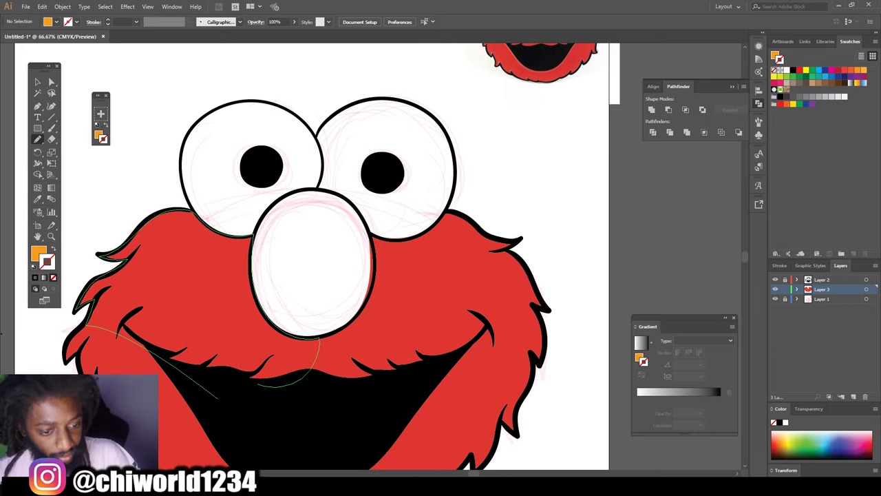
pyautogui.hscroll(-3, 310, 255)
pyautogui.hotkey('ctrl', '+')
pyautogui.hotkey('ctrl', '+')
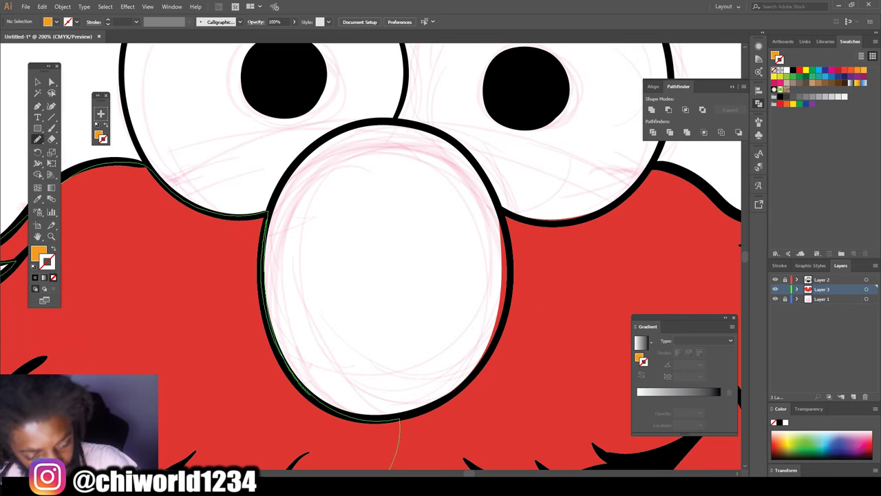
pyautogui.moveTo(399, 418); pyautogui.dragTo(425, 409)
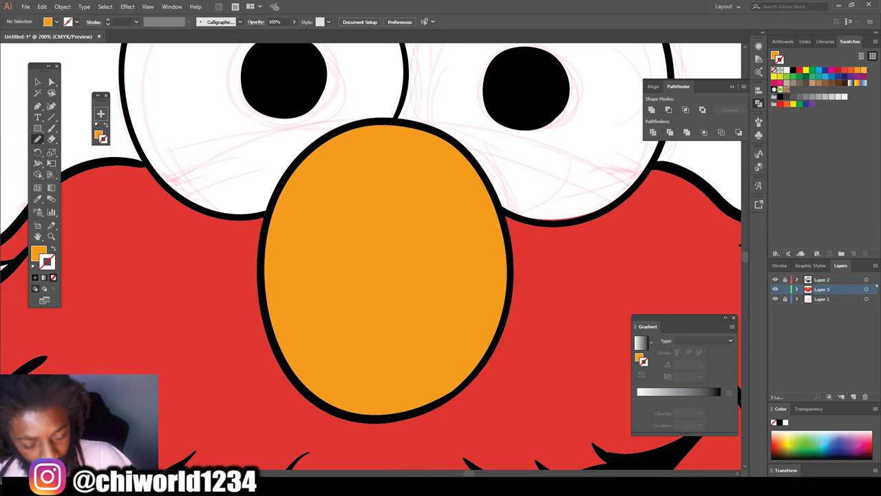
pyautogui.scroll(-3, 361, 367)
pyautogui.scroll(4, 299, 229)
# Trace white fill shapes inside the left and right eyes.
pyautogui.hotkey('ctrl', 'shift', 'a')
pyautogui.moveTo(403, 361)
pyautogui.mouseDown()
pyautogui.moveTo(561, 143)
pyautogui.moveTo(351, 47)
pyautogui.moveTo(152, 153)
pyautogui.moveTo(189, 387)
pyautogui.moveTo(345, 449)
pyautogui.moveTo(386, 386)
pyautogui.mouseUp()
pyautogui.scroll(-2, 413, 262)
pyautogui.scroll(2, 413, 262)
pyautogui.moveTo(181, 177)
pyautogui.mouseDown()
pyautogui.moveTo(255, 84)
pyautogui.moveTo(458, 55)
pyautogui.moveTo(414, 248)
pyautogui.mouseUp()
pyautogui.moveTo(317, 116)
pyautogui.mouseDown()
pyautogui.moveTo(376, 52)
pyautogui.moveTo(557, 128)
pyautogui.moveTo(593, 343)
pyautogui.moveTo(448, 468)
pyautogui.moveTo(352, 458)
pyautogui.moveTo(282, 354)
pyautogui.moveTo(276, 103)
pyautogui.mouseUp()
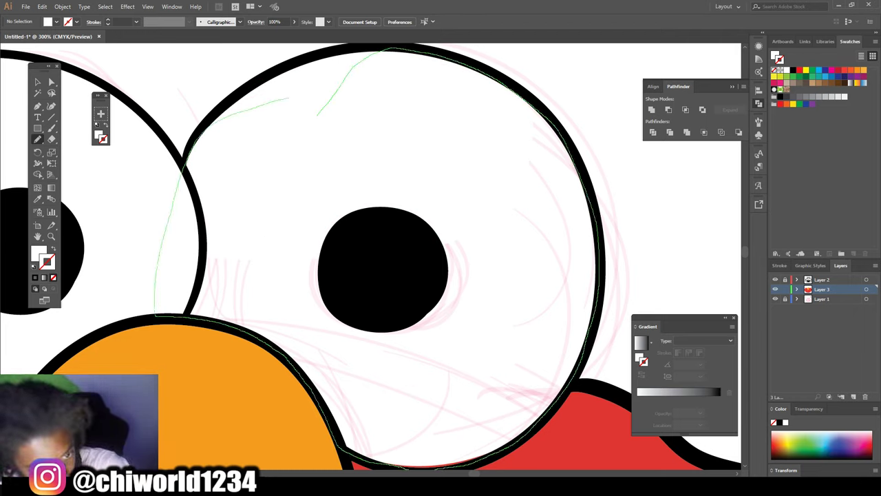
pyautogui.hotkey('ctrl', '-')
pyautogui.hotkey('ctrl', '-')
pyautogui.hotkey('ctrl', '-')
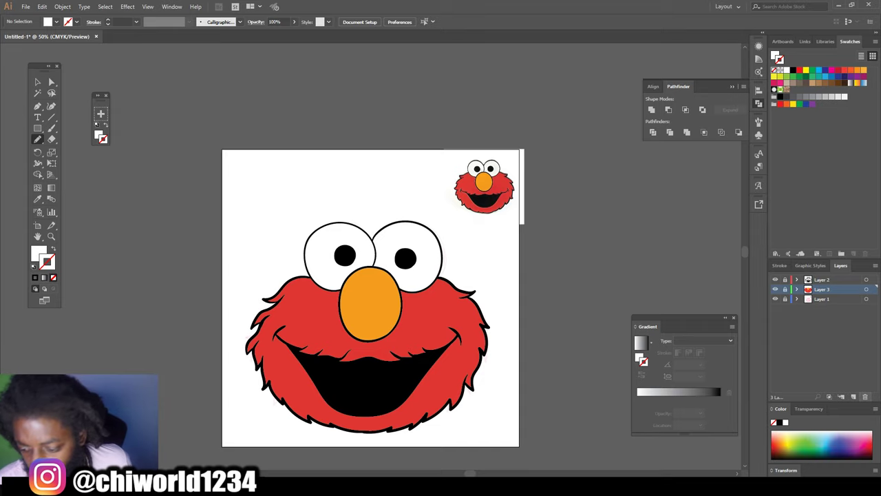
# Add a new layer above Layer 3 and zoom in close on the nose.
pyautogui.click(853, 396)
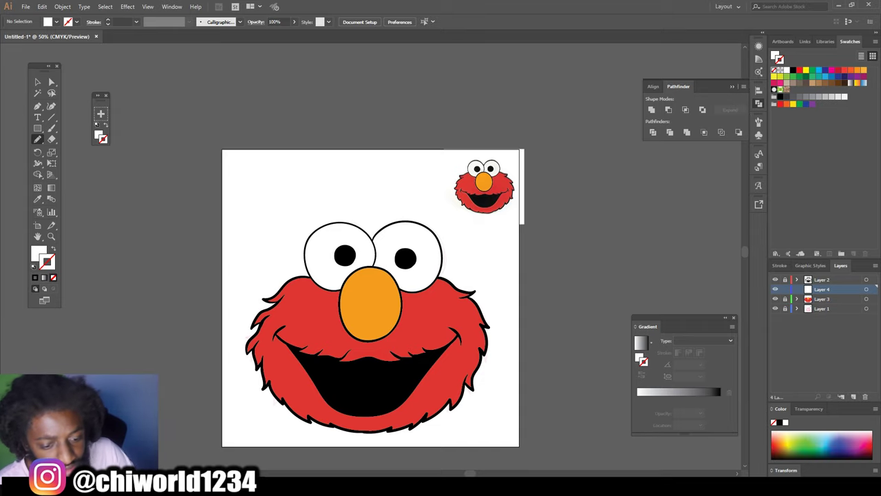
pyautogui.scroll(-1, 372, 289)
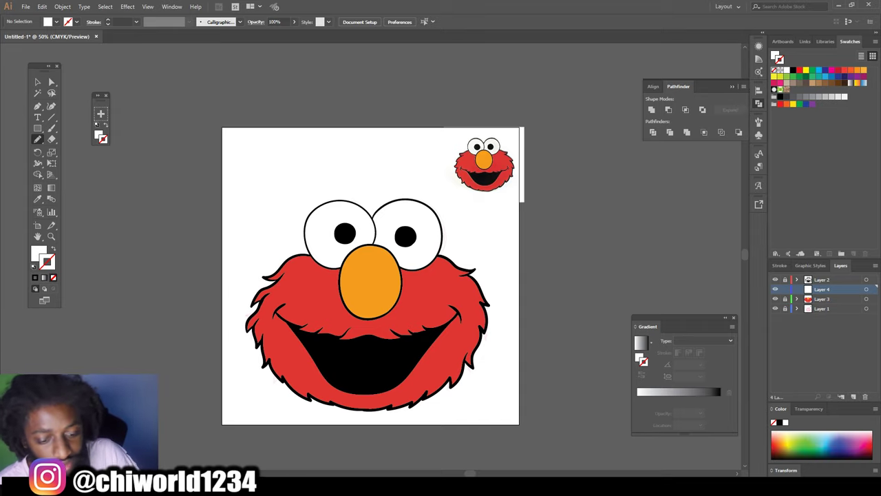
pyautogui.hotkey('ctrl', '=')
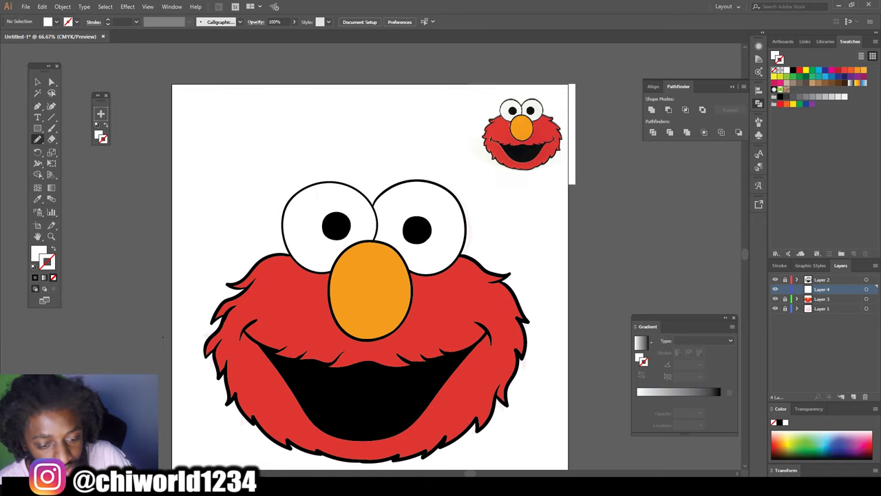
pyautogui.hotkey('ctrl', '=')
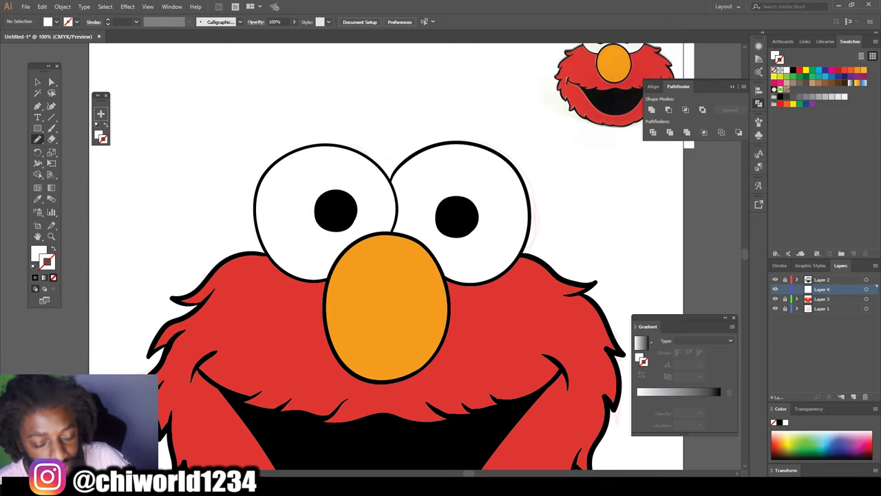
pyautogui.hotkey('ctrl', '=')
pyautogui.hotkey('ctrl', '=')
pyautogui.scroll(-2, 371, 257)
# Sample the nose orange and darken it to a brown fill in the Color Picker.
pyautogui.press('i')
pyautogui.click(403, 303)
pyautogui.press('x')
pyautogui.doubleClick(38, 253)
pyautogui.write('87520C')
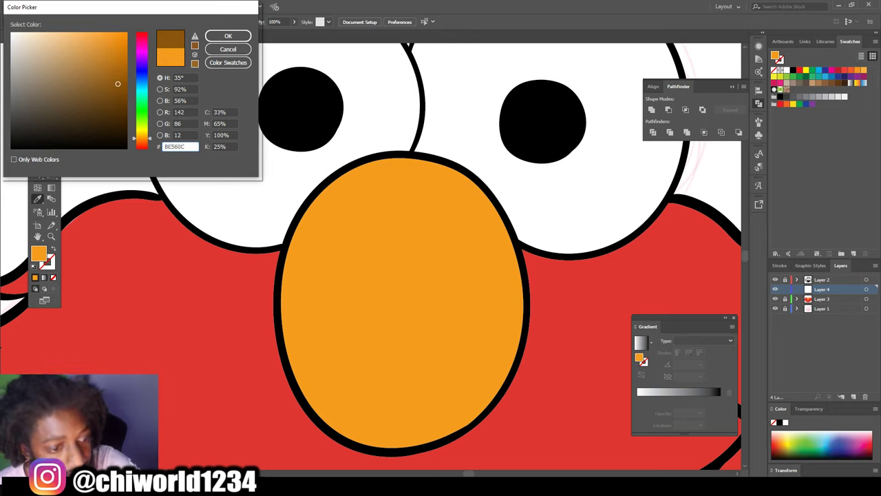
pyautogui.write('8E430C')
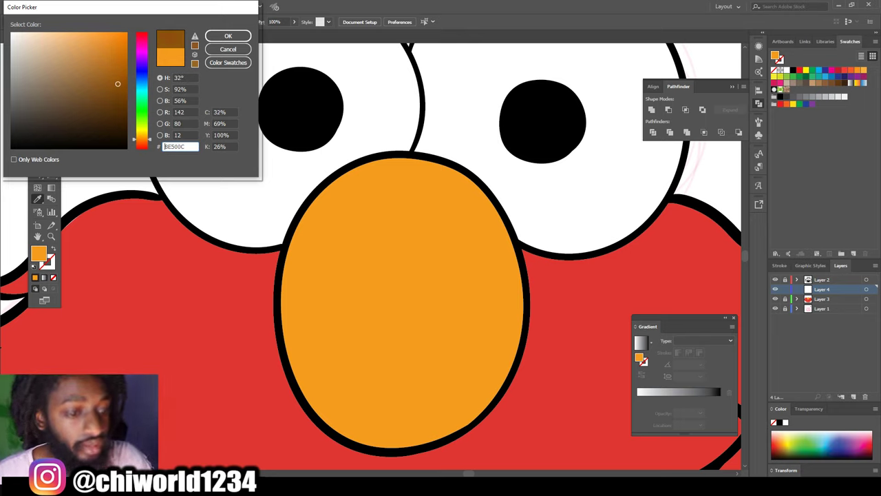
pyautogui.write('AF5D0B')
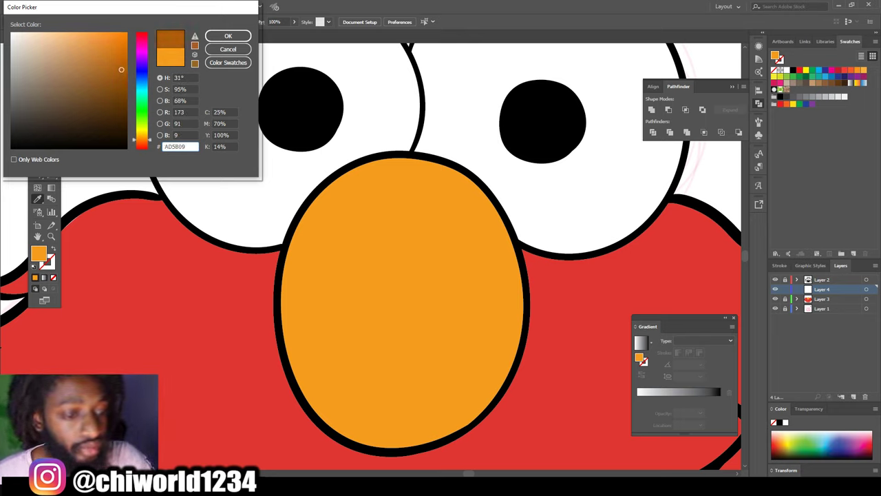
pyautogui.click(228, 35)
pyautogui.click(37, 139)
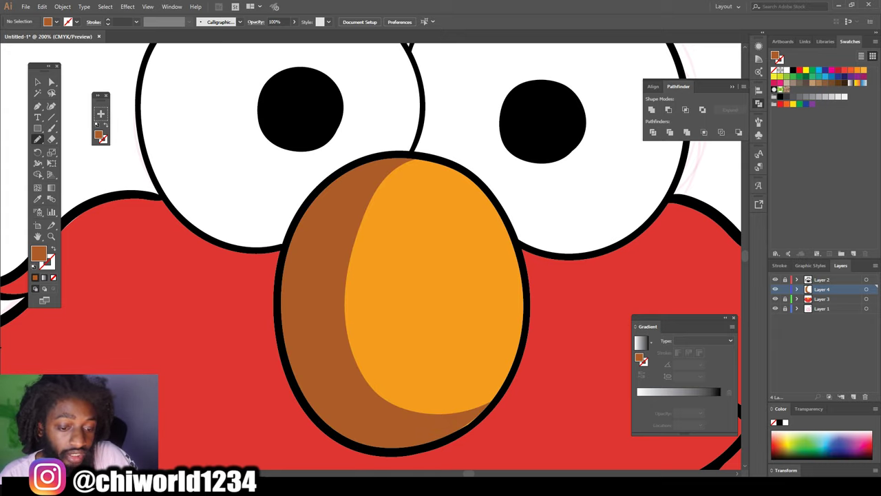
# Sample the white of the eye as the next fill colour.
pyautogui.hotkey('ctrl', '-')
pyautogui.hotkey('ctrl', '-')
pyautogui.hotkey('ctrl', '-')
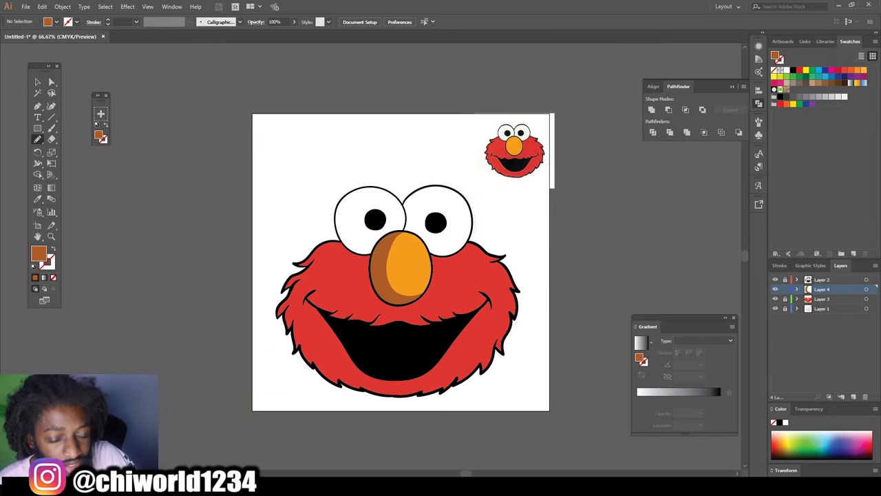
pyautogui.hotkey('ctrl', '+')
pyautogui.hotkey('ctrl', '+')
pyautogui.hotkey('ctrl', '+')
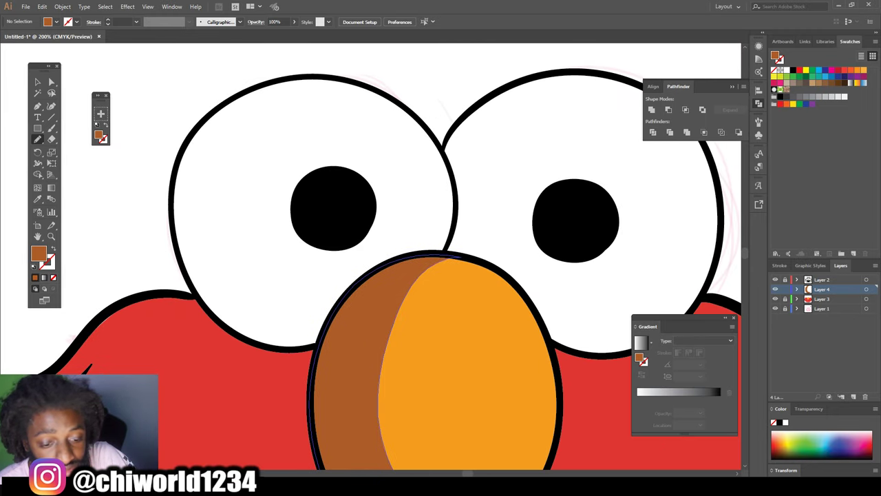
pyautogui.scroll(2, 399, 269)
pyautogui.press('i')
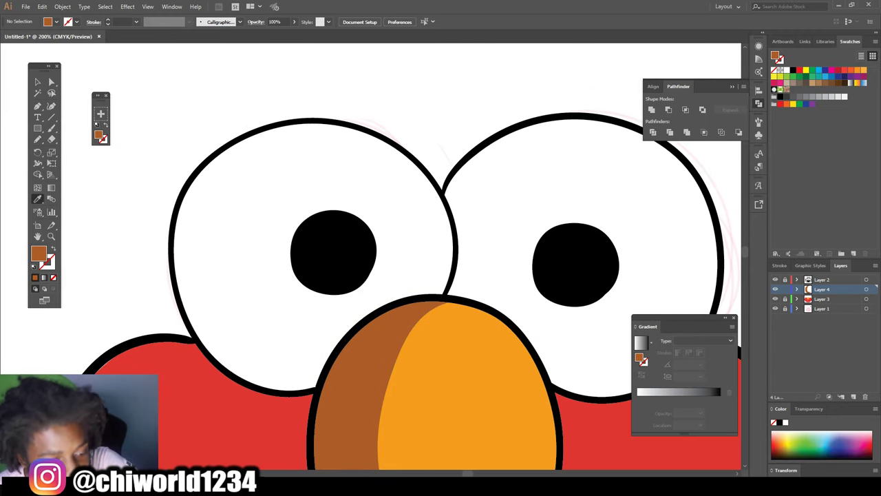
pyautogui.click(400, 268)
# Set the fill to a grey (77707A) in the Color Picker.
pyautogui.doubleClick(38, 253)
pyautogui.moveTo(142, 137); pyautogui.dragTo(141, 59)
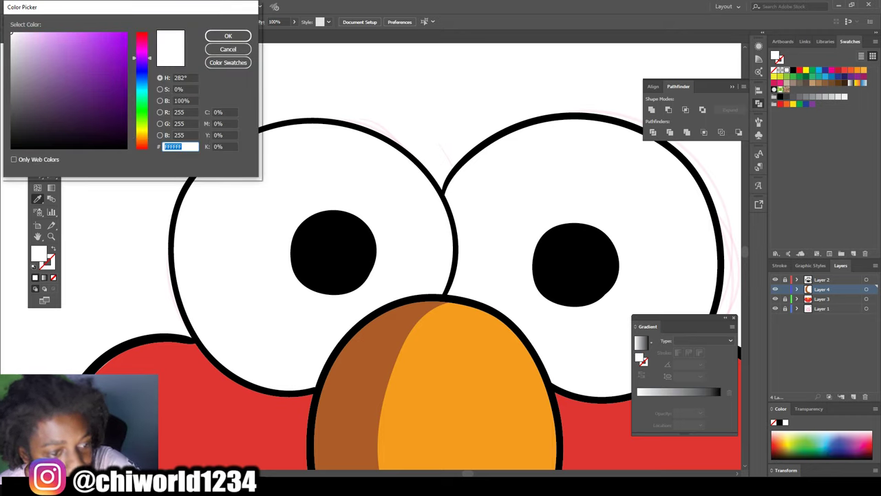
pyautogui.click(19, 97)
pyautogui.moveTo(19, 97); pyautogui.dragTo(20, 92)
pyautogui.click(227, 36)
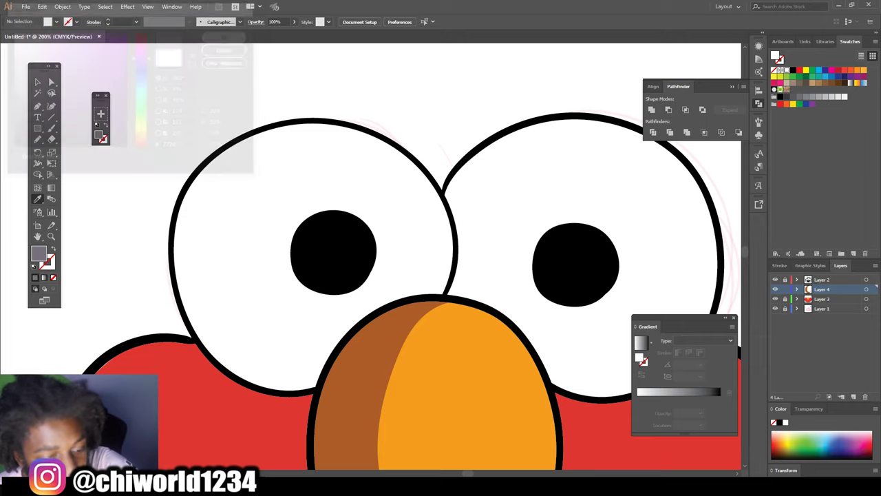
# Draw grey shading crescents along the left inner edge of both eyes.
pyautogui.click(38, 139)
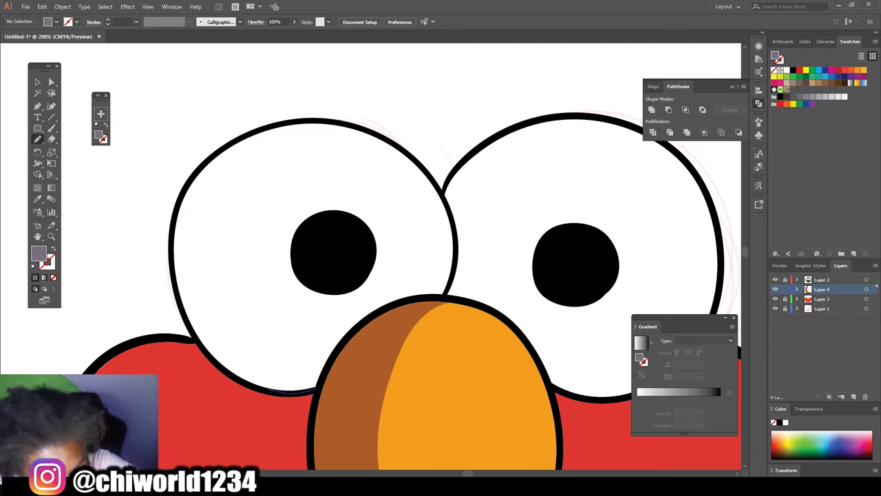
pyautogui.moveTo(283, 330)
pyautogui.mouseDown()
pyautogui.moveTo(232, 234)
pyautogui.moveTo(303, 124)
pyautogui.moveTo(172, 234)
pyautogui.moveTo(237, 379)
pyautogui.mouseUp()
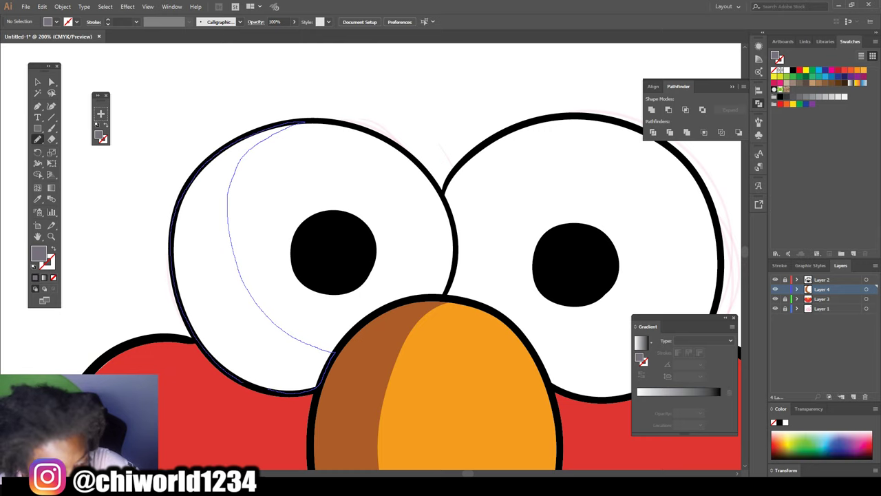
pyautogui.scroll(-5, 372, 255)
pyautogui.scroll(6, 372, 255)
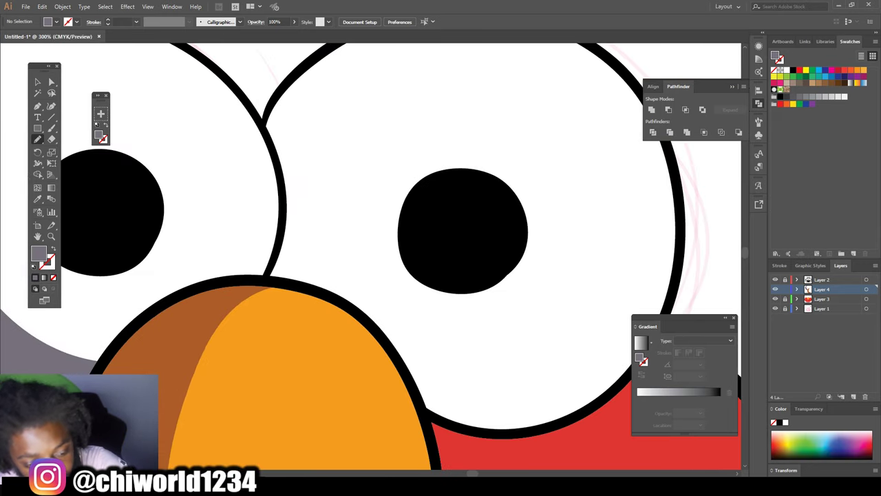
pyautogui.scroll(1, 390, 365)
pyautogui.moveTo(389, 365); pyautogui.dragTo(297, 299)
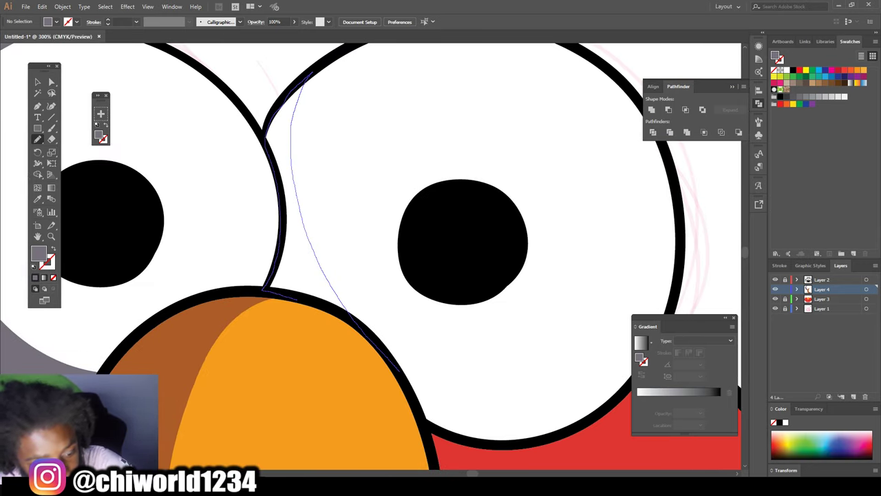
pyautogui.scroll(-5, 440, 255)
pyautogui.scroll(3, 392, 227)
# Sample the face red and pick a darker red fill for the fur strands.
pyautogui.press('i')
pyautogui.click(206, 310)
pyautogui.doubleClick(38, 254)
pyautogui.click(104, 86)
pyautogui.click(226, 36)
pyautogui.scroll(1, 275, 221)
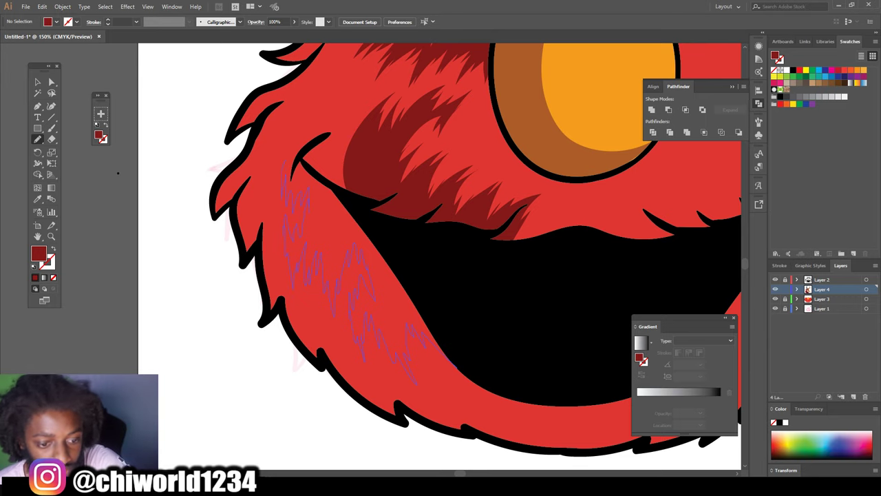
# Try a fur strand near the bottom of the mouth, then undo the stray stroke.
pyautogui.hotkey('ctrl', '-')
pyautogui.hotkey('ctrl', '-')
pyautogui.hotkey('ctrl', '+')
pyautogui.hotkey('ctrl', '+')
pyautogui.hotkey('ctrl', '+')
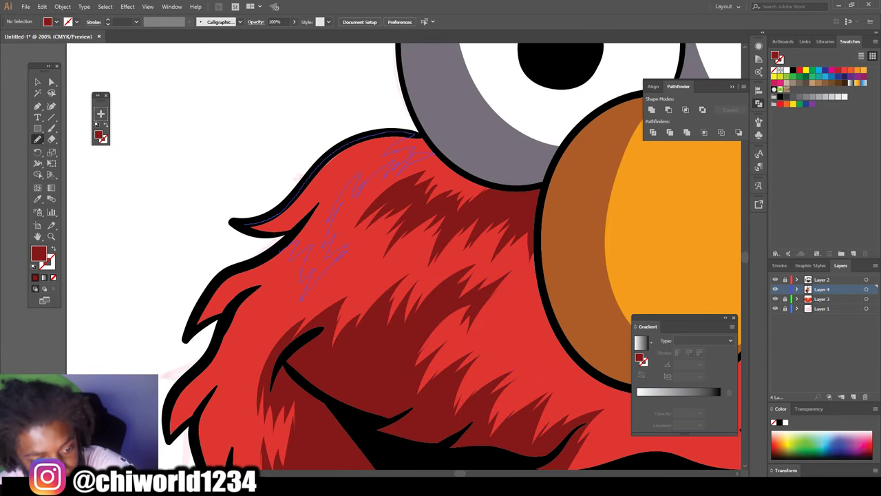
pyautogui.hotkey('ctrl', '-')
pyautogui.hotkey('ctrl', '-')
pyautogui.hotkey('ctrl', '-')
pyautogui.hotkey('ctrl', '+')
pyautogui.hotkey('ctrl', '+')
pyautogui.hotkey('ctrl', '+')
pyautogui.hotkey('ctrl', '+')
pyautogui.moveTo(446, 388); pyautogui.dragTo(396, 381)
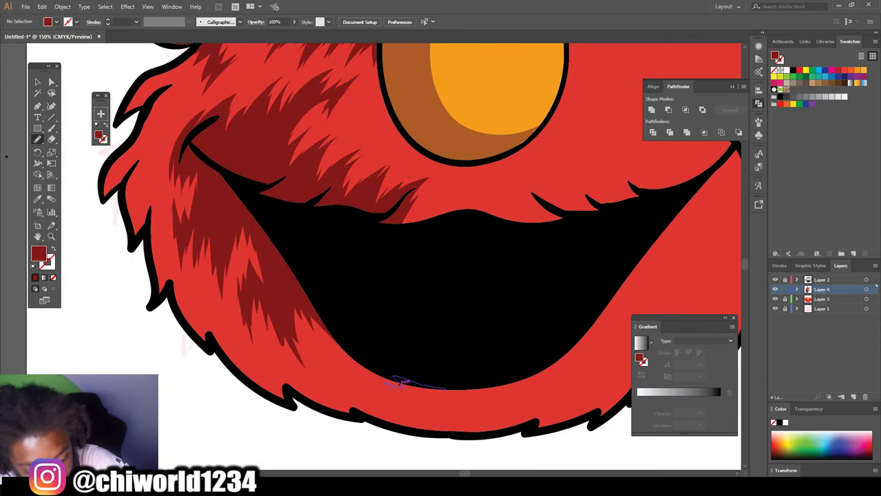
pyautogui.hotkey('ctrl', '-')
pyautogui.hotkey('ctrl', '-')
pyautogui.hotkey('ctrl', '-')
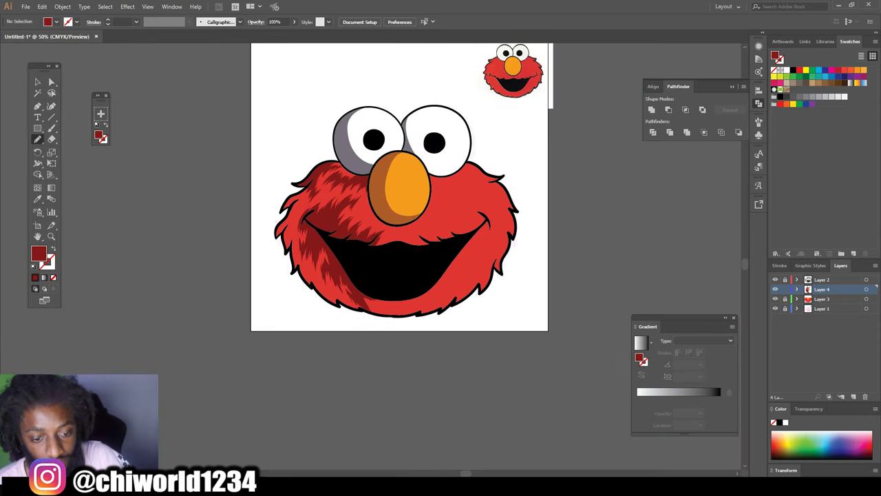
pyautogui.hotkey('ctrl', '+')
pyautogui.hotkey('ctrl', '+')
pyautogui.hotkey('ctrl', '+')
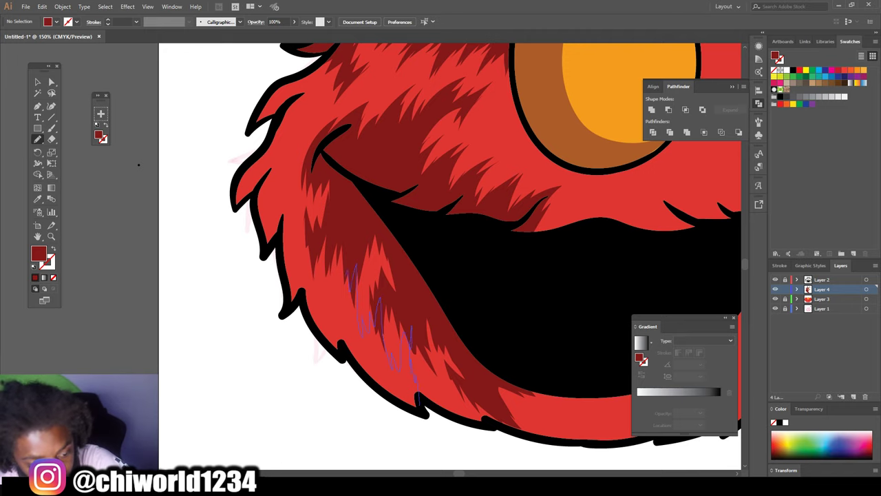
# Zoom in and out to review the dark-red fur shading down the whole left side.
pyautogui.scroll(2, 417, 401)
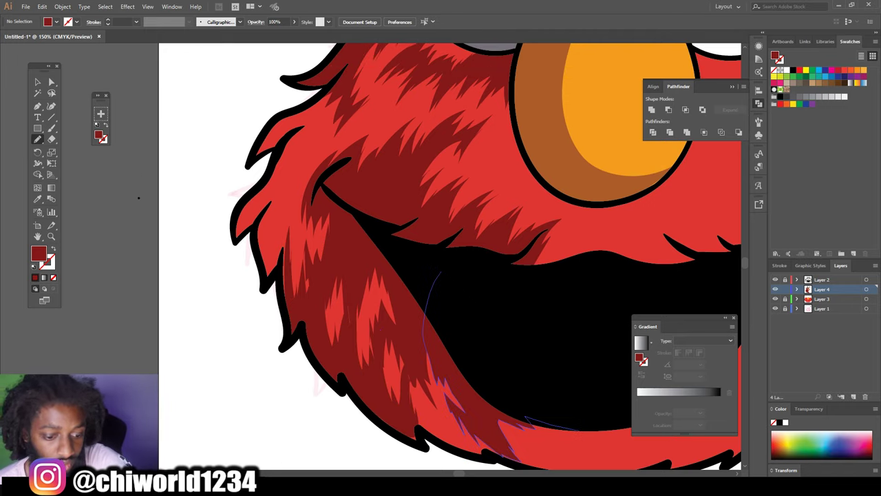
pyautogui.scroll(3, 427, 386)
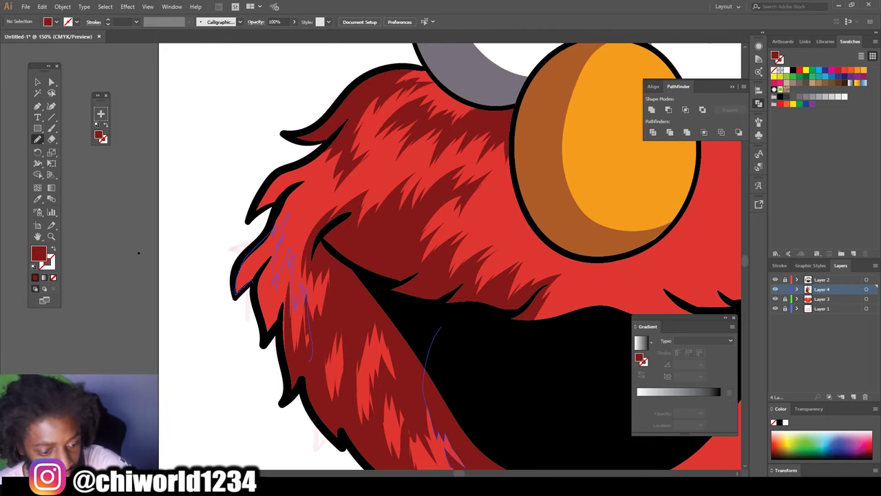
pyautogui.scroll(2, 451, 256)
pyautogui.hotkey('ctrl', '-')
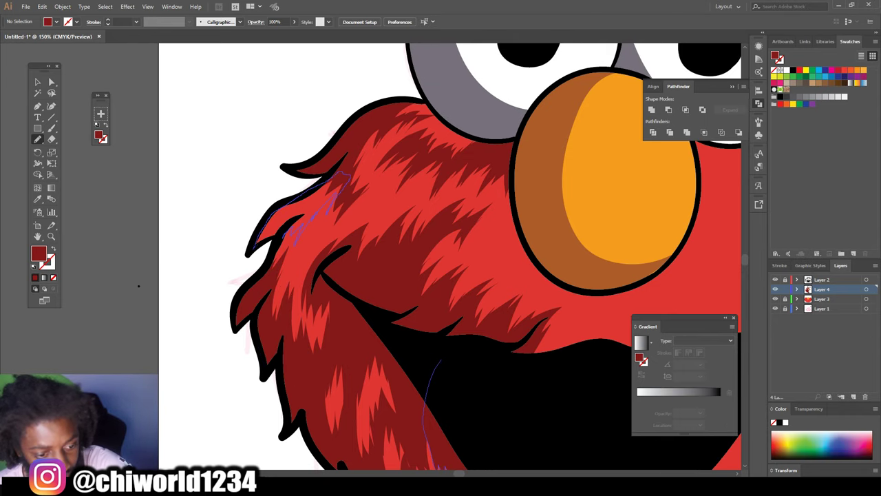
pyautogui.hotkey('ctrl', '-')
pyautogui.hotkey('ctrl', '+')
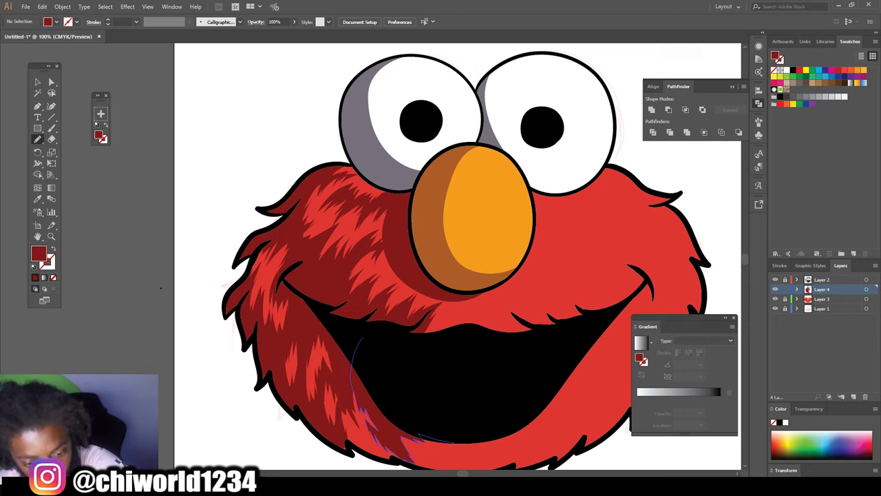
pyautogui.hotkey('ctrl', '-')
pyautogui.hotkey('ctrl', '-')
pyautogui.hotkey('ctrl', '-')
pyautogui.hotkey('ctrl', '+')
pyautogui.hotkey('ctrl', '+')
pyautogui.hotkey('ctrl', '+')
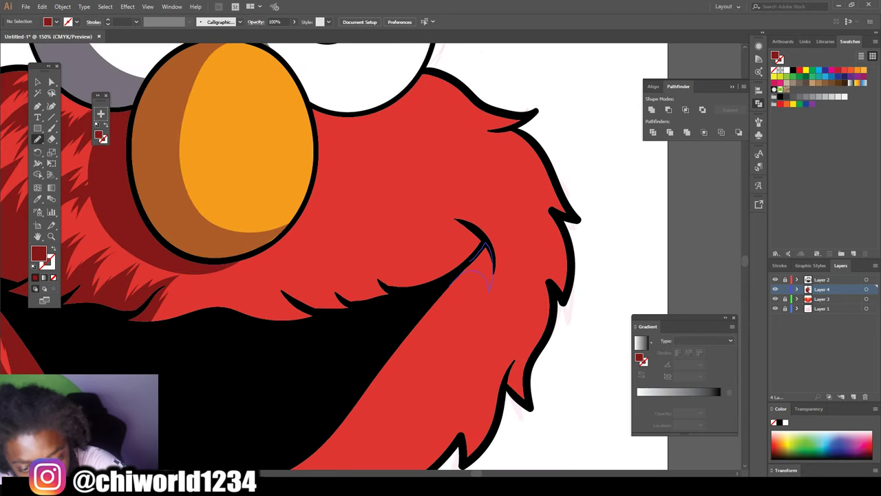
pyautogui.hotkey('ctrl', '-')
pyautogui.hotkey('ctrl', '-')
pyautogui.hotkey('ctrl', '-')
pyautogui.hotkey('ctrl', '-')
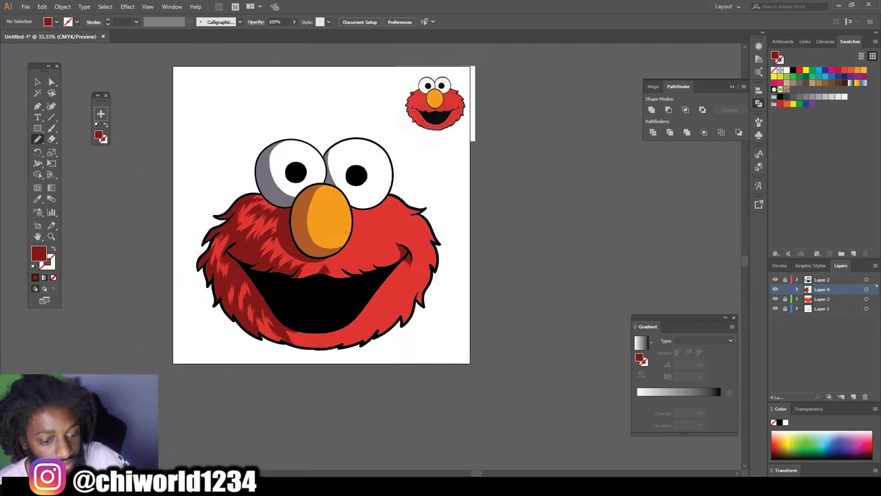
# Draw the first zigzag dark-red fur strands on the right cheek and above the mouth.
pyautogui.hotkey('ctrl', '+')
pyautogui.hotkey('ctrl', '+')
pyautogui.hotkey('ctrl', '+')
pyautogui.scroll(-1, 457, 329)
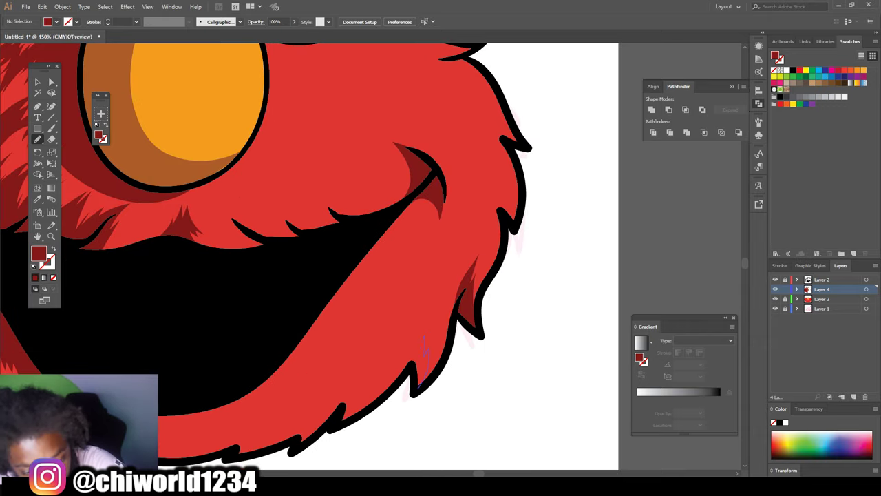
pyautogui.moveTo(425, 313); pyautogui.dragTo(423, 365)
pyautogui.hotkey('ctrl', '-')
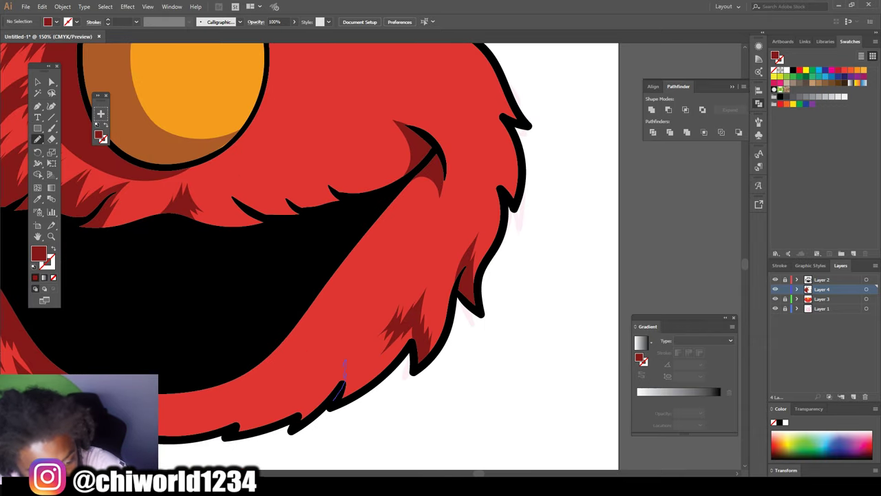
pyautogui.hotkey('ctrl', '-')
pyautogui.hotkey('ctrl', '-')
pyautogui.hotkey('ctrl', '+')
pyautogui.hotkey('ctrl', '+')
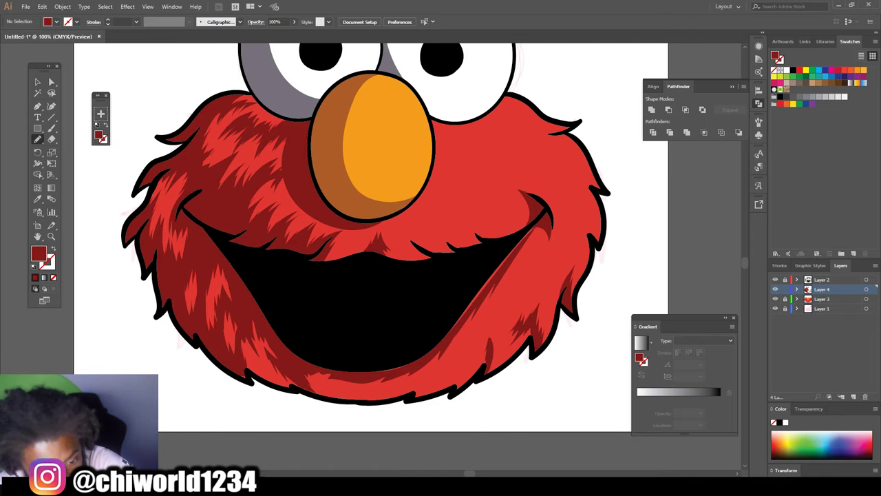
pyautogui.hotkey('ctrl', '-')
pyautogui.hotkey('ctrl', '-')
pyautogui.hotkey('ctrl', '+')
pyautogui.hotkey('ctrl', '+')
pyautogui.hotkey('ctrl', '+')
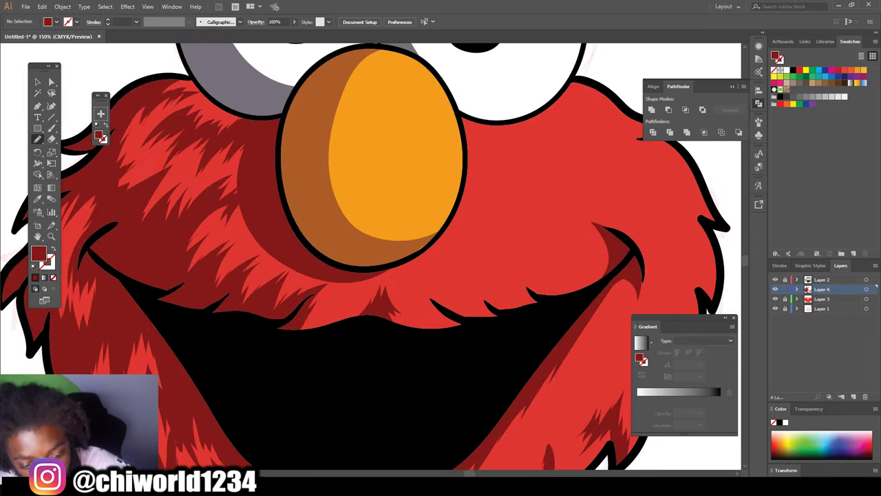
pyautogui.moveTo(490, 321); pyautogui.dragTo(613, 262)
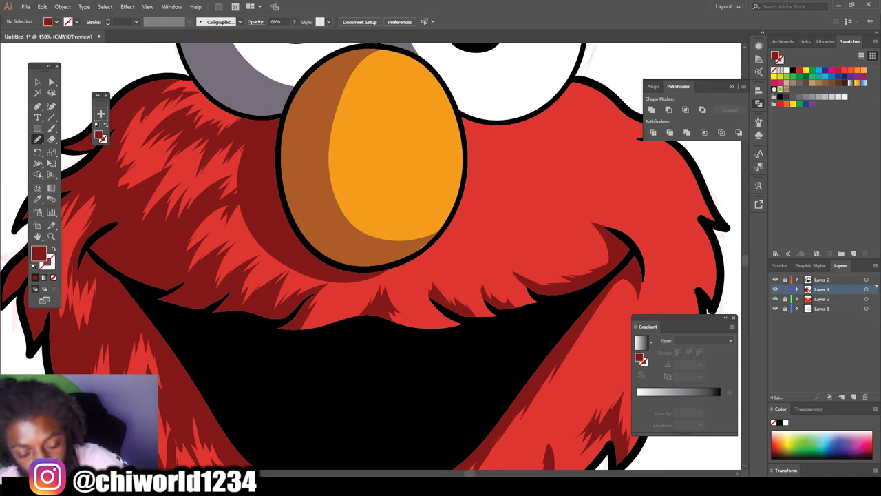
pyautogui.hotkey('ctrl', '-')
pyautogui.hotkey('ctrl', '-')
pyautogui.hotkey('ctrl', '-')
pyautogui.hotkey('ctrl', '+')
pyautogui.hotkey('ctrl', '+')
pyautogui.hotkey('ctrl', '+')
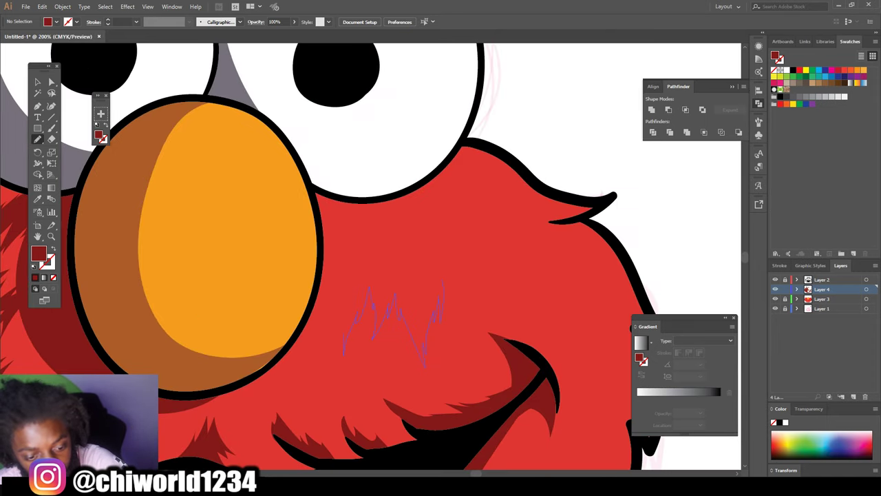
pyautogui.moveTo(489, 259); pyautogui.dragTo(545, 320)
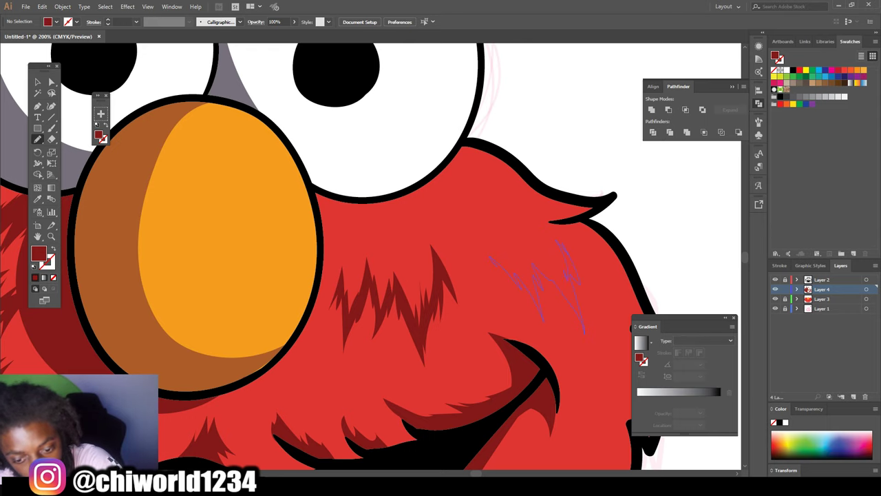
pyautogui.hotkey('ctrl', '-')
pyautogui.hotkey('ctrl', '-')
pyautogui.hotkey('ctrl', '-')
pyautogui.hotkey('ctrl', '+')
pyautogui.hotkey('ctrl', '+')
pyautogui.hotkey('ctrl', '+')
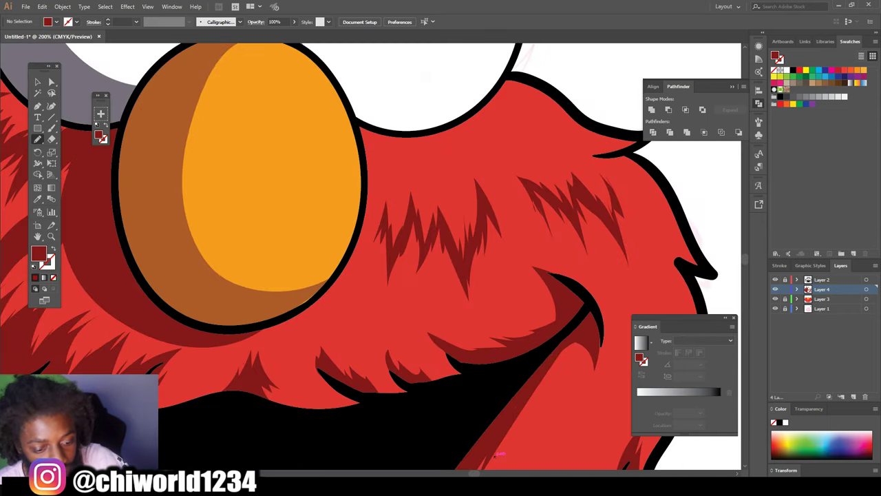
# Add dark-red strands near the mouth, along the lower right fur and on the right cheek.
pyautogui.moveTo(320, 296); pyautogui.dragTo(358, 351)
pyautogui.hotkey('ctrl', '-')
pyautogui.hotkey('ctrl', '-')
pyautogui.hotkey('ctrl', '-')
pyautogui.hotkey('ctrl', '+')
pyautogui.hotkey('ctrl', '+')
pyautogui.hotkey('ctrl', '+')
pyautogui.moveTo(427, 256); pyautogui.dragTo(417, 337)
pyautogui.moveTo(377, 365); pyautogui.dragTo(338, 434)
pyautogui.scroll(-1, 337, 427)
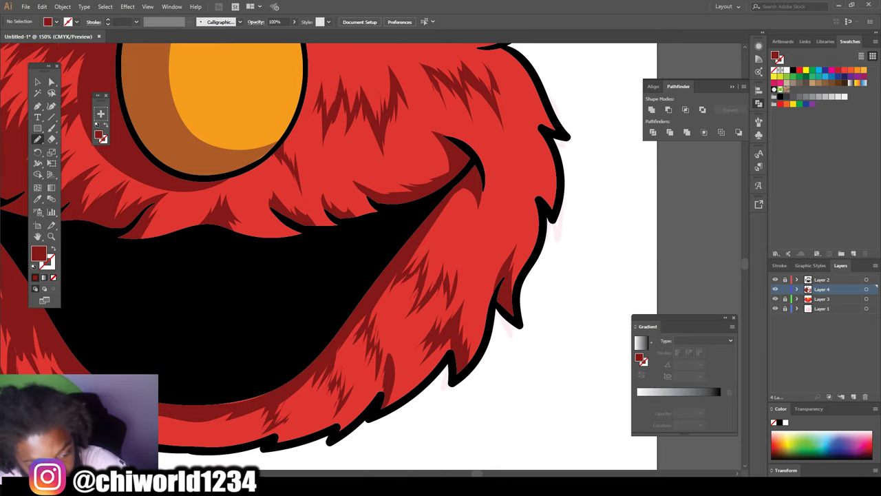
pyautogui.scroll(2, 414, 310)
pyautogui.moveTo(540, 237); pyautogui.dragTo(531, 279)
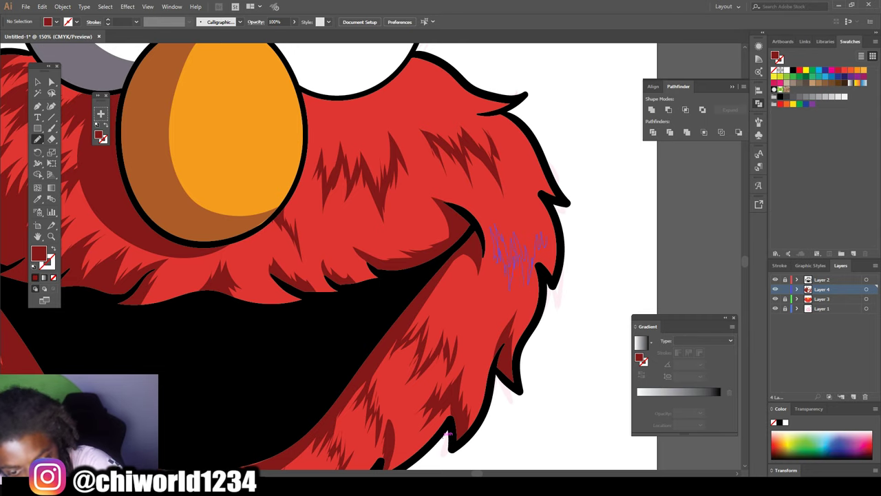
pyautogui.scroll(2, 446, 434)
pyautogui.moveTo(411, 386); pyautogui.dragTo(449, 435)
pyautogui.moveTo(434, 175); pyautogui.dragTo(458, 194)
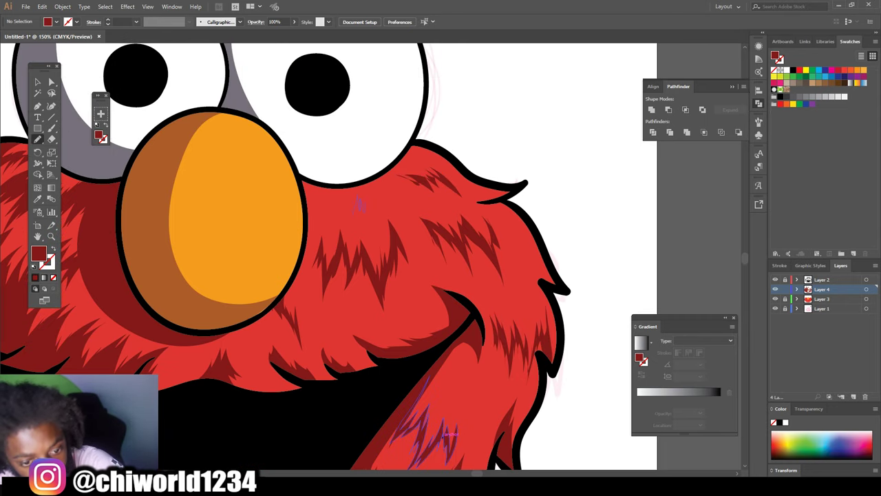
pyautogui.scroll(-5, 496, 465)
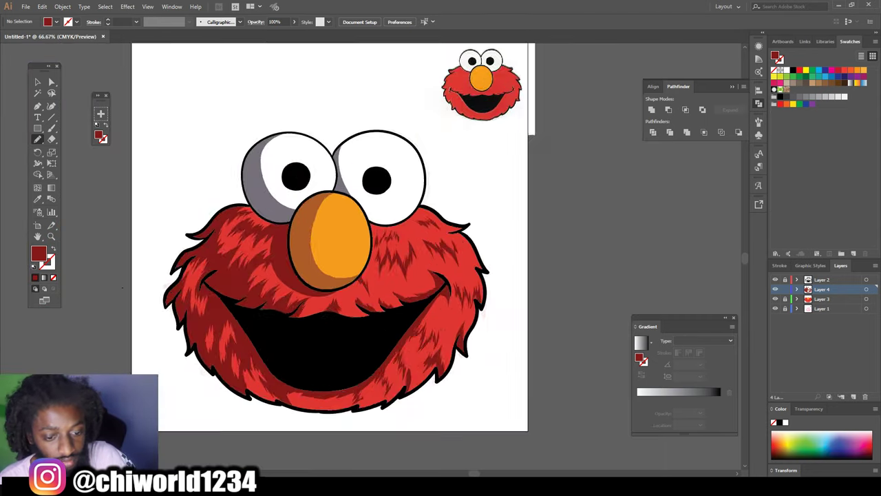
pyautogui.scroll(5, 496, 440)
# Fill in more fur strands on the right fur, cheek, below the nose and left cheek.
pyautogui.moveTo(515, 339); pyautogui.dragTo(506, 381)
pyautogui.moveTo(486, 316); pyautogui.dragTo(475, 366)
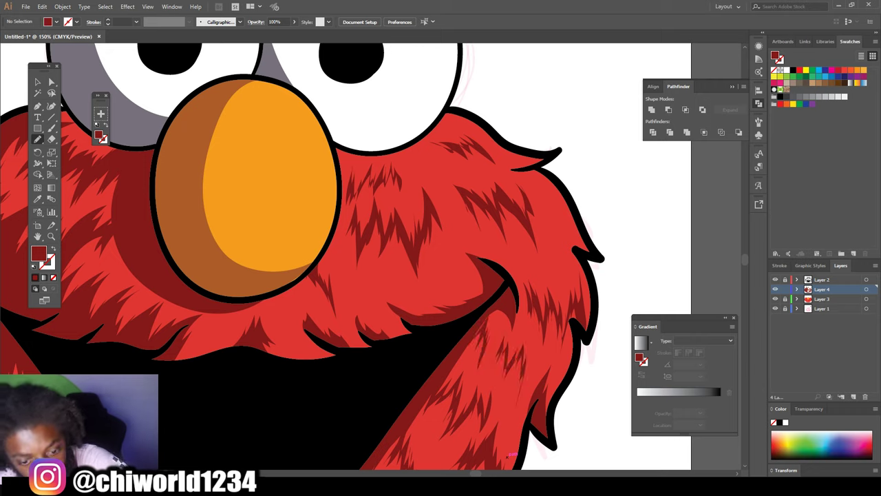
pyautogui.moveTo(392, 262)
pyautogui.mouseDown()
pyautogui.moveTo(375, 306)
pyautogui.moveTo(390, 307)
pyautogui.mouseUp()
pyautogui.moveTo(464, 241); pyautogui.dragTo(451, 281)
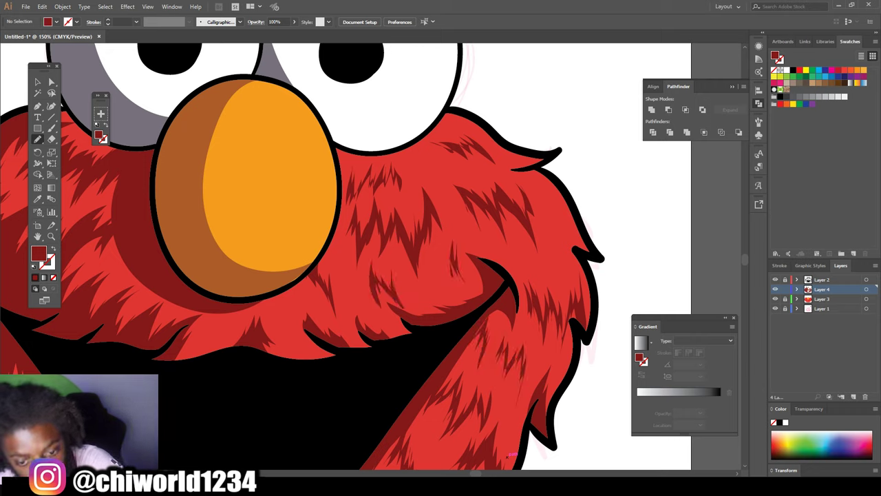
pyautogui.moveTo(571, 226); pyautogui.dragTo(550, 268)
pyautogui.moveTo(279, 311); pyautogui.dragTo(294, 333)
pyautogui.moveTo(239, 311); pyautogui.dragTo(221, 343)
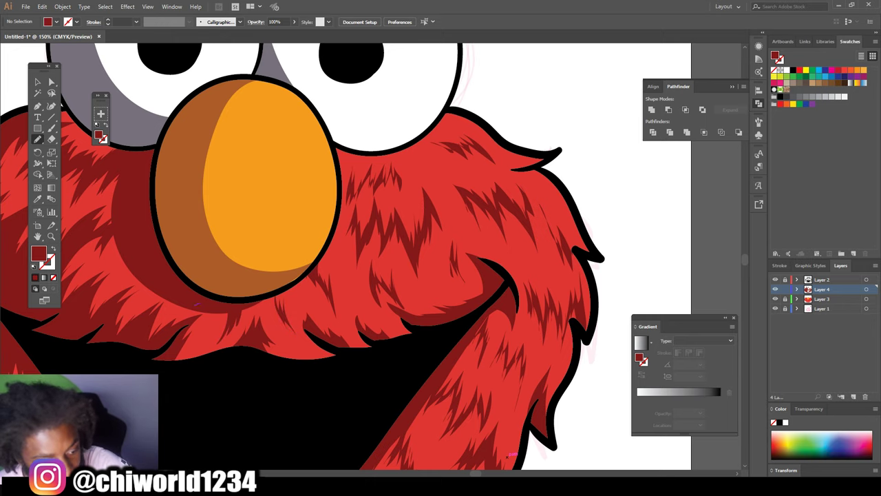
pyautogui.moveTo(185, 302); pyautogui.dragTo(168, 318)
# Finish the remaining dark-red fur strands along the right side of the face.
pyautogui.scroll(-3, 403, 273)
pyautogui.scroll(4, 404, 250)
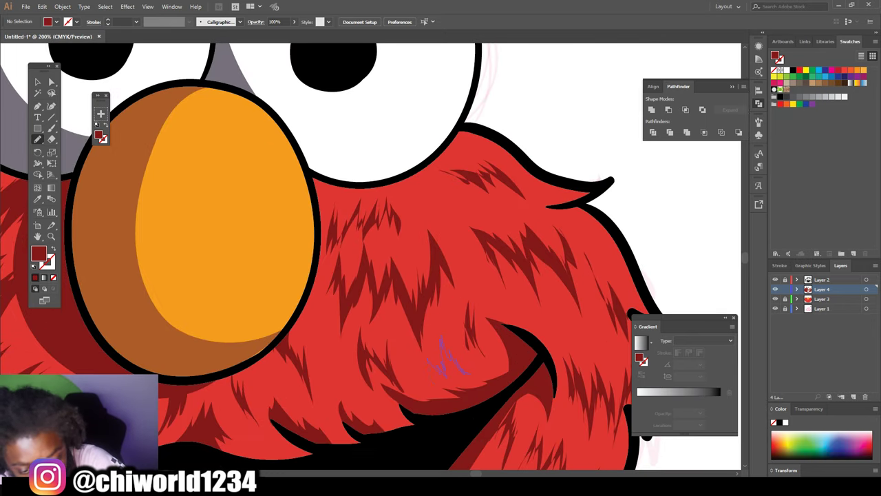
pyautogui.moveTo(455, 341); pyautogui.dragTo(433, 377)
pyautogui.moveTo(475, 195); pyautogui.dragTo(440, 234)
pyautogui.moveTo(489, 140); pyautogui.dragTo(459, 157)
pyautogui.moveTo(421, 194); pyautogui.dragTo(408, 222)
pyautogui.moveTo(572, 310); pyautogui.dragTo(523, 347)
pyautogui.moveTo(610, 307); pyautogui.dragTo(589, 360)
pyautogui.moveTo(613, 227); pyautogui.dragTo(587, 260)
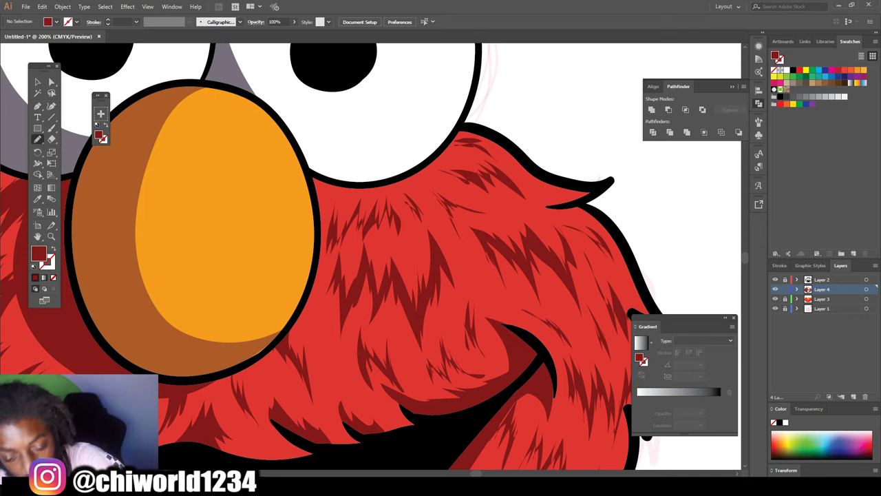
pyautogui.scroll(-4, 587, 260)
pyautogui.scroll(2, 391, 340)
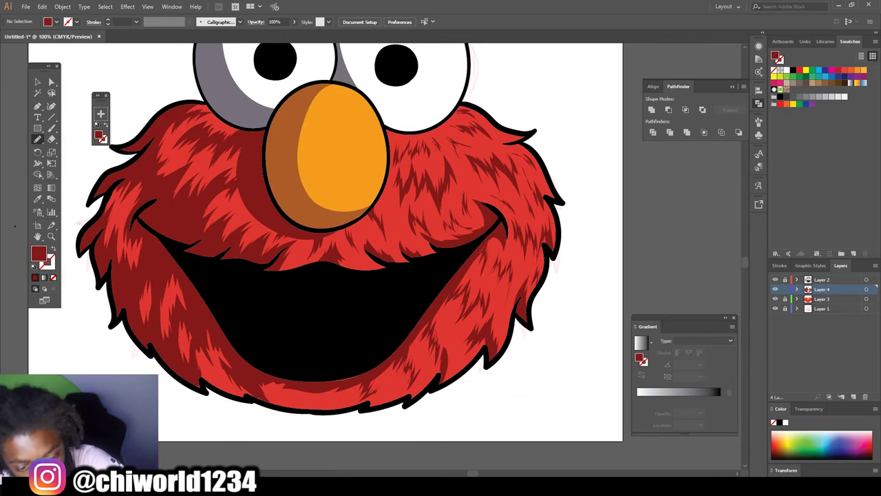
pyautogui.scroll(-1, 388, 394)
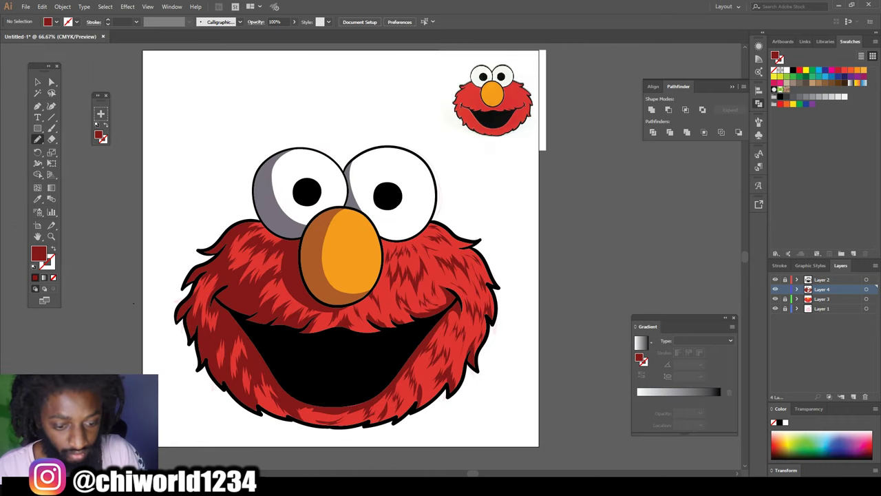
# On a new layer, draw grey highlight sheens in both black pupils.
pyautogui.hotkey('ctrl', 'l')
pyautogui.scroll(3, 370, 184)
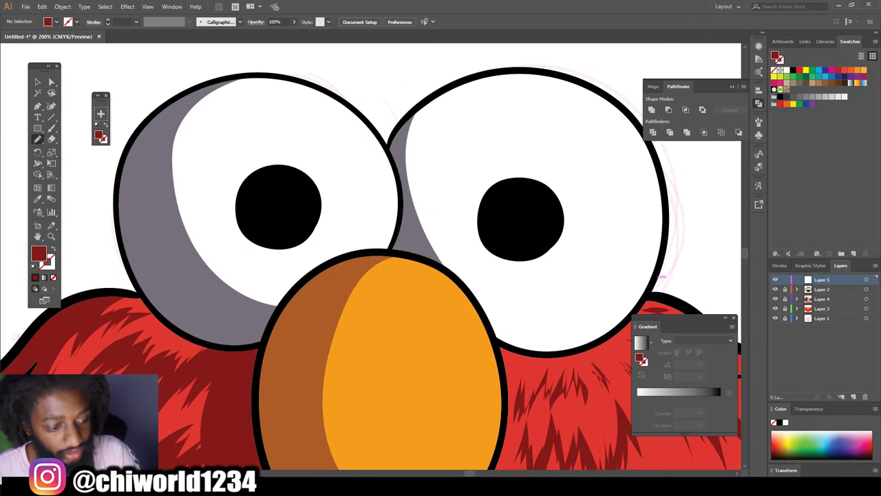
pyautogui.press('i')
pyautogui.doubleClick(38, 254)
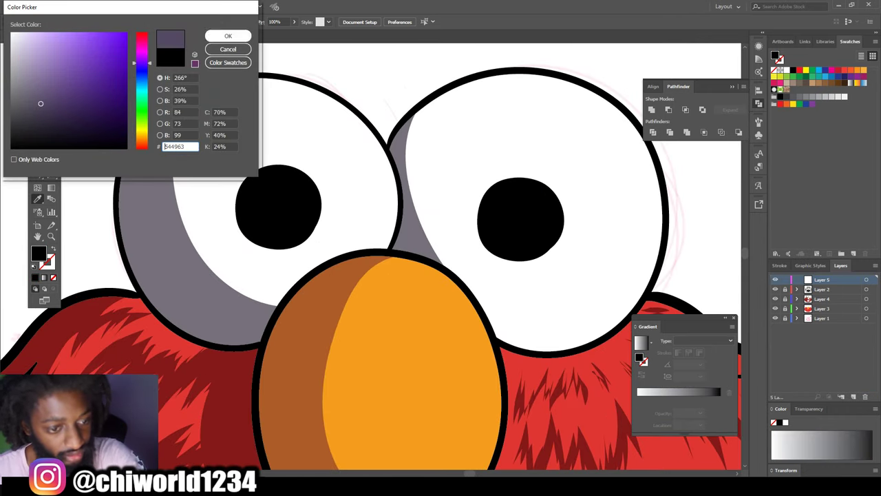
pyautogui.click(232, 36)
pyautogui.press('n')
pyautogui.moveTo(498, 237); pyautogui.dragTo(506, 242)
pyautogui.moveTo(252, 224); pyautogui.dragTo(262, 234)
# Add #ffffff white highlight glints in both pupils and zoom out to check the face.
pyautogui.doubleClick(38, 254)
pyautogui.write('ffffff')
pyautogui.press('Return')
pyautogui.moveTo(494, 208); pyautogui.dragTo(504, 197)
pyautogui.moveTo(249, 203); pyautogui.dragTo(265, 188)
pyautogui.hotkey('ctrl', '0')
pyautogui.scroll(-1, 372, 257)
pyautogui.hotkey('ctrl', '-')
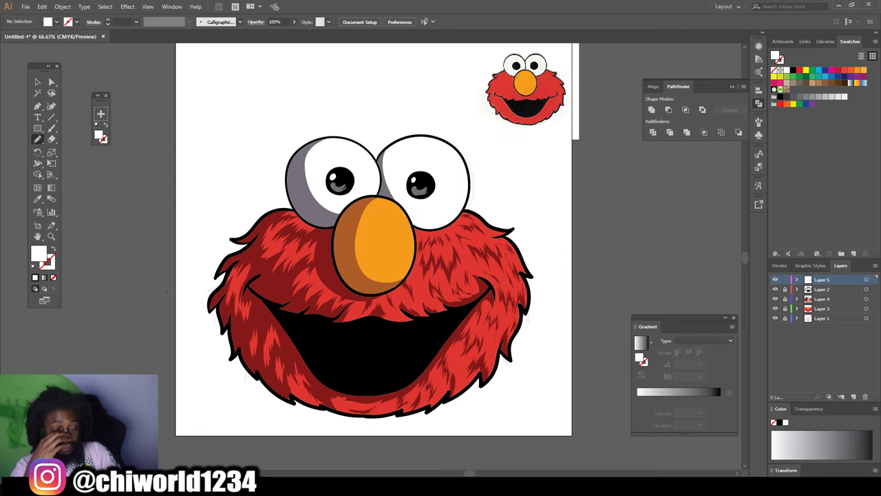